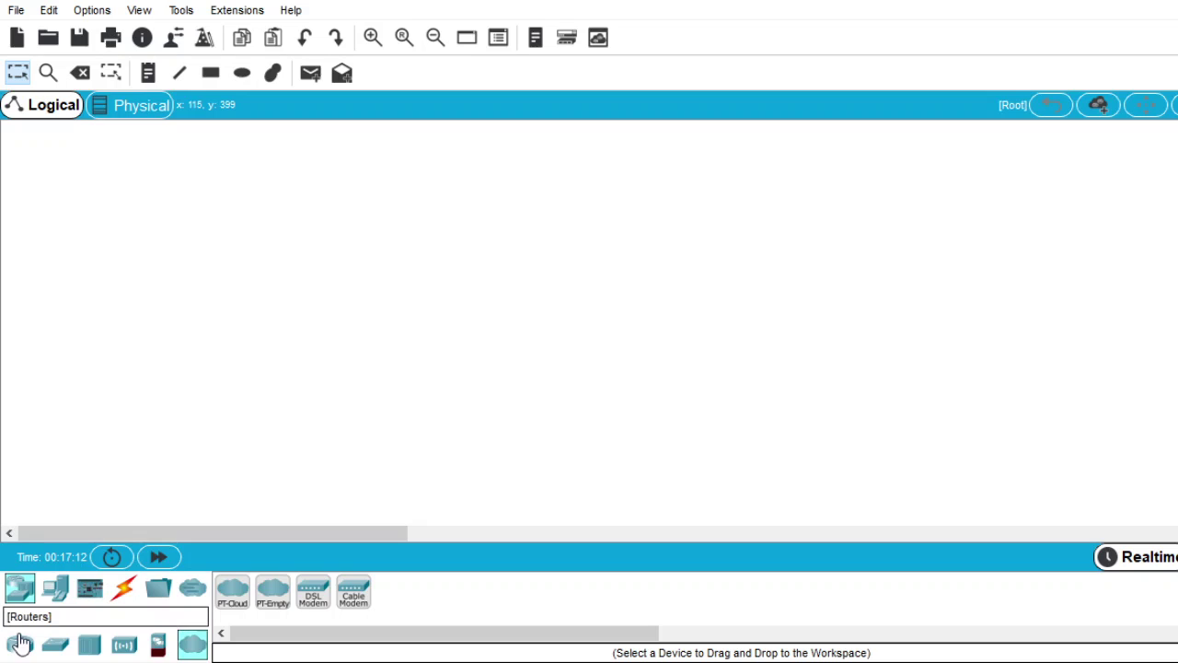
- Place a 2811 router in the upper middle of the empty workspace and view its device window
{"action": "left_click", "coordinate": [20, 646]}
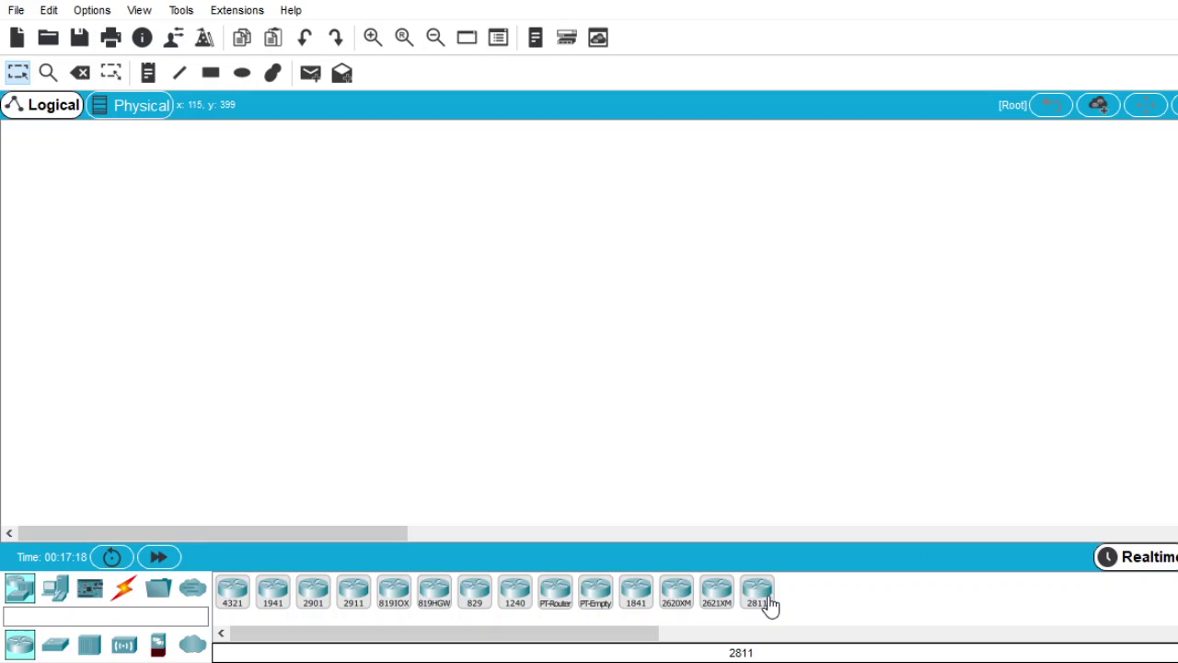
{"action": "left_click_drag", "start_coordinate": [762, 598], "coordinate": [443, 253]}
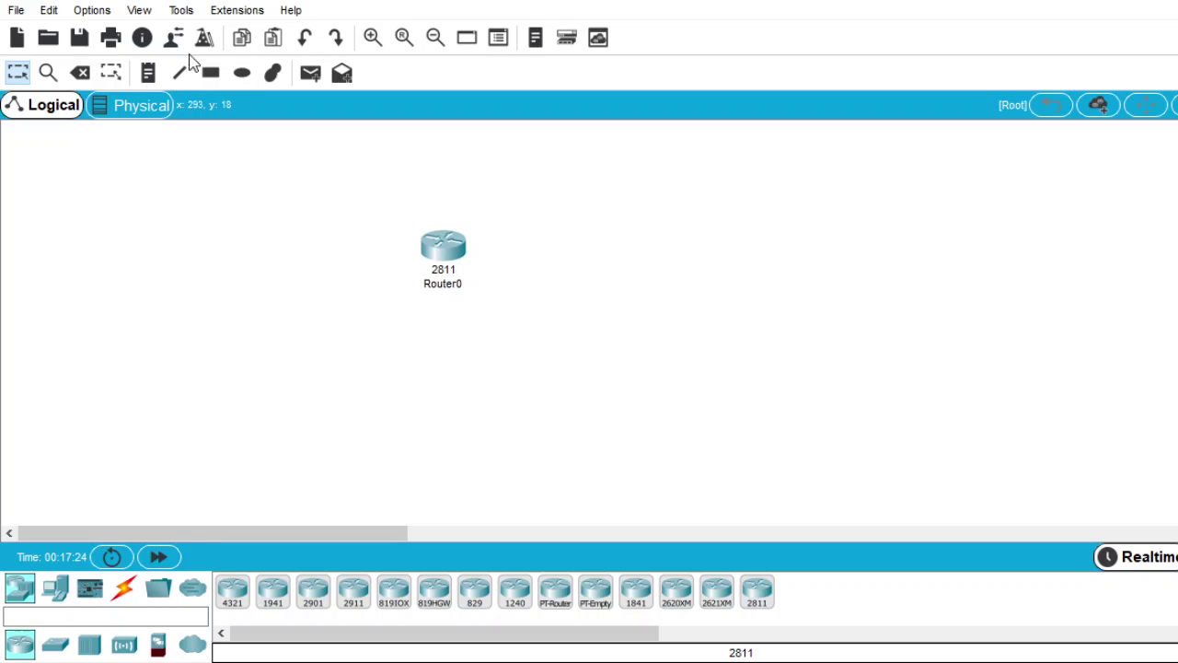
{"action": "left_click", "coordinate": [93, 10]}
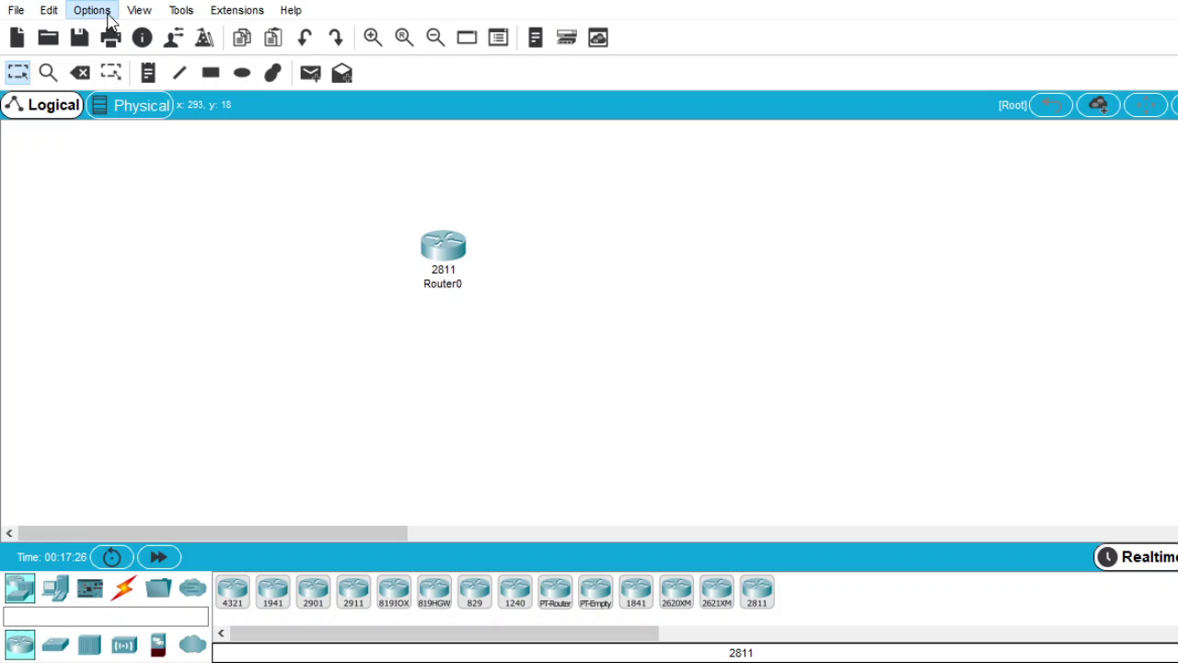
{"action": "left_click", "coordinate": [442, 247]}
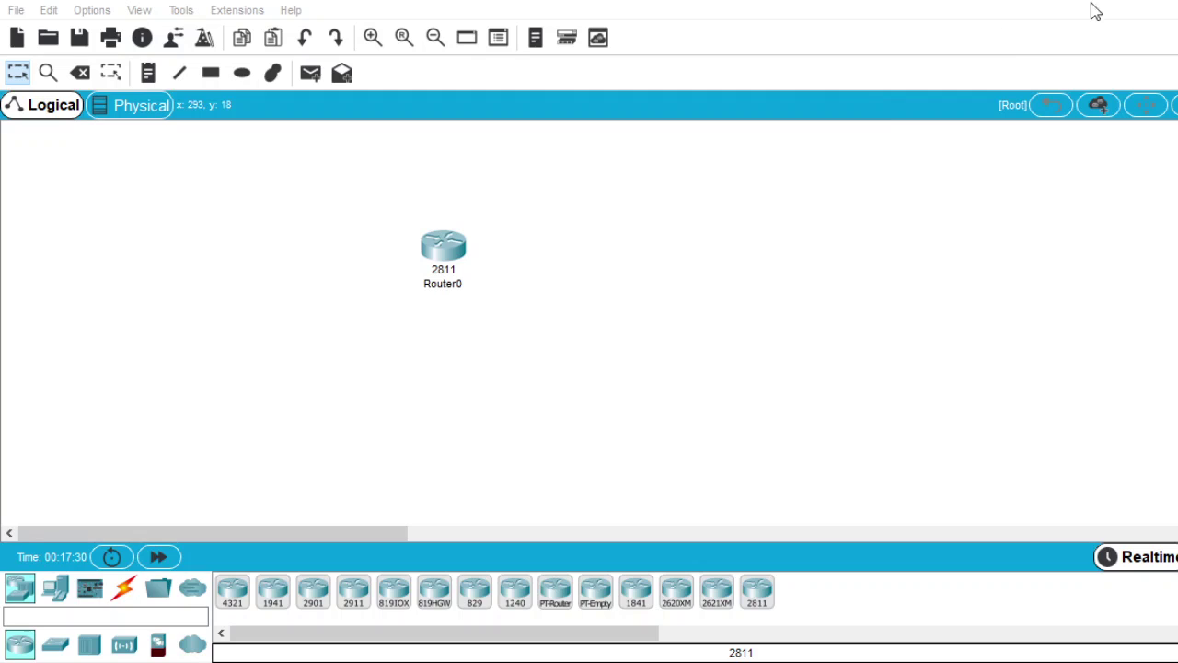
{"action": "left_click", "coordinate": [1121, 7]}
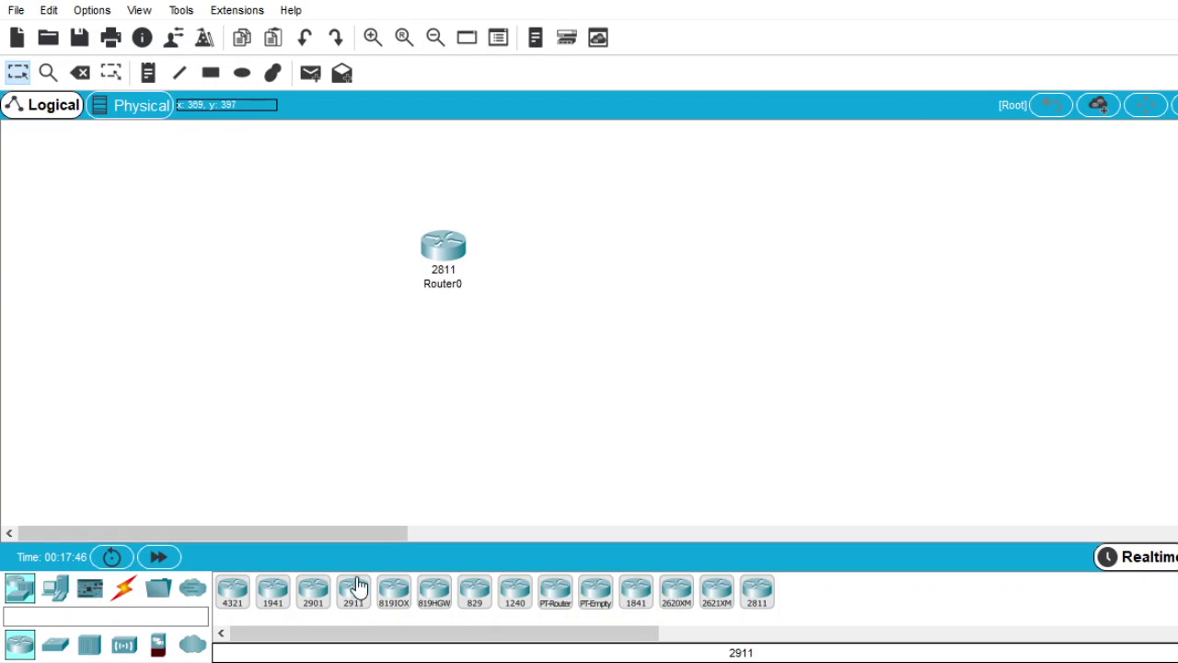
- Place two 2911 routers in a column below the 2811 router
{"action": "left_click_drag", "start_coordinate": [354, 596], "coordinate": [445, 332]}
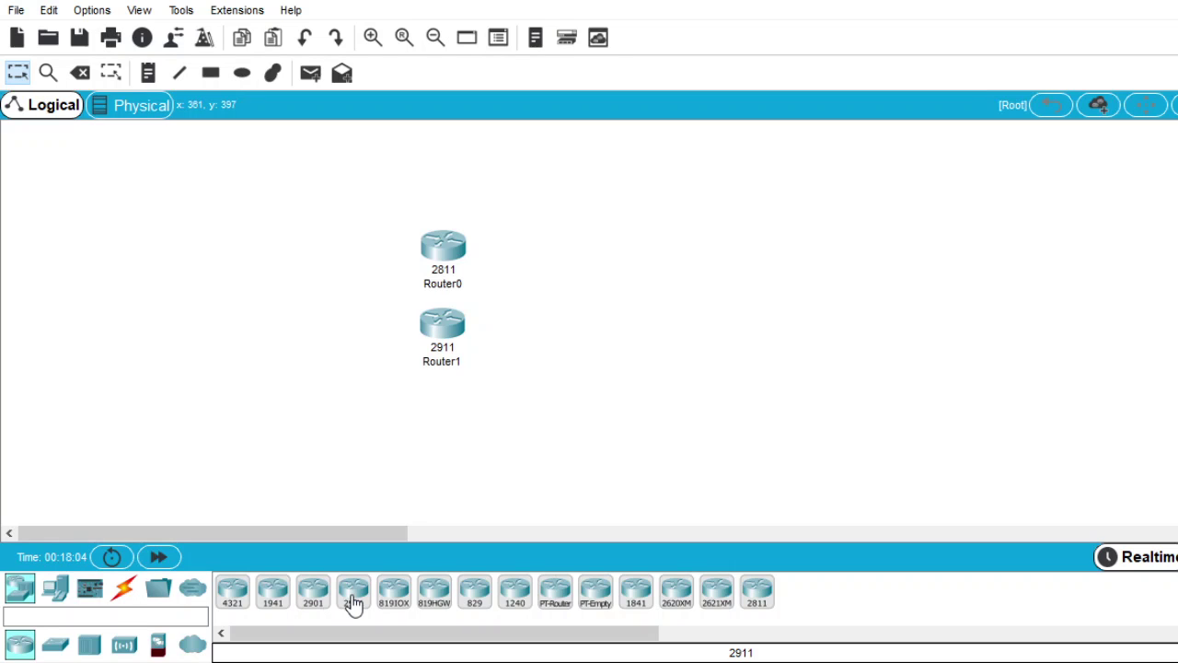
{"action": "left_click_drag", "start_coordinate": [354, 600], "coordinate": [445, 419]}
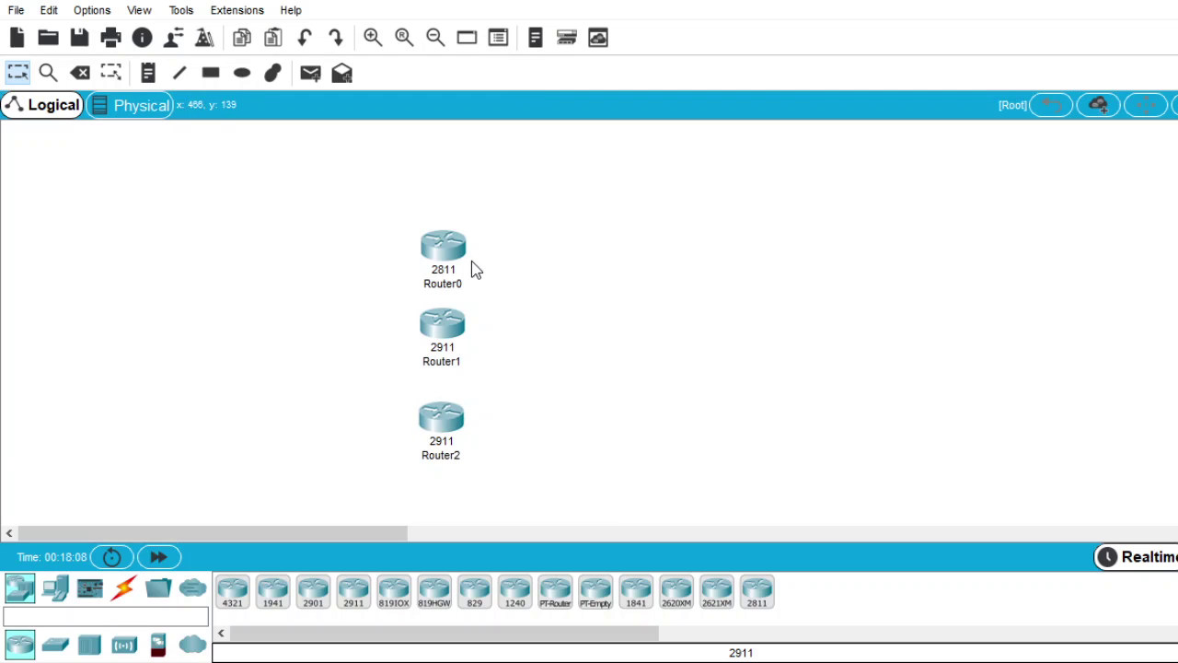
- Rename the three routers from top to bottom as Router 0, Router 1 and Router 2
{"action": "left_click", "coordinate": [445, 283]}
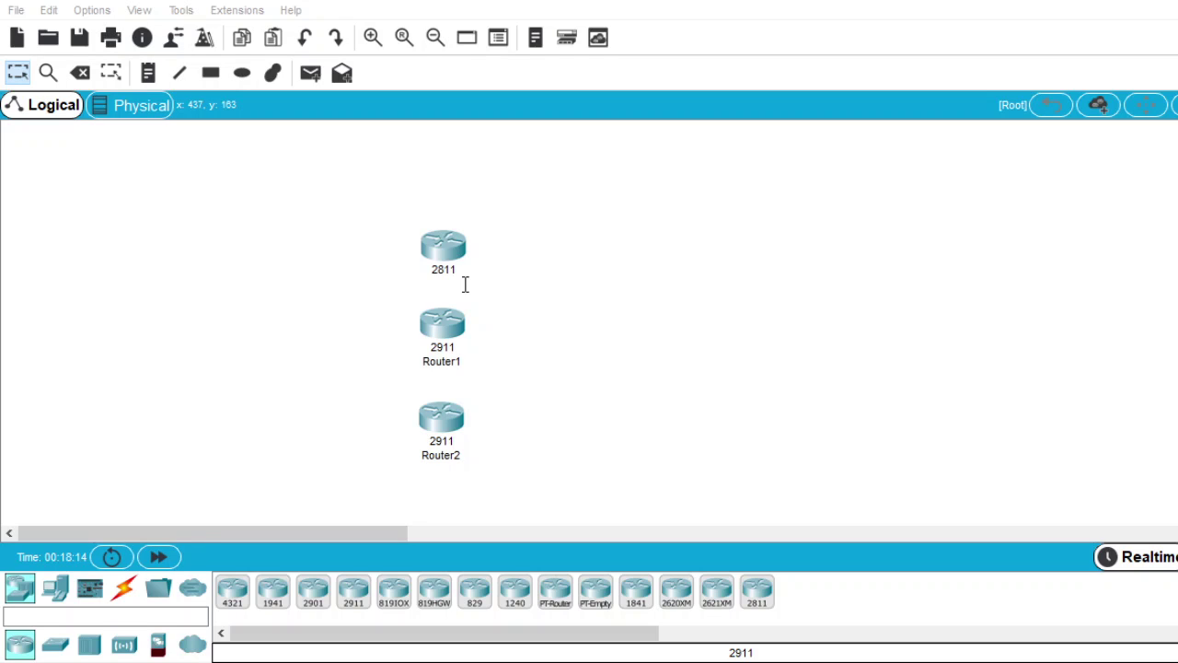
{"action": "left_click", "coordinate": [456, 363]}
{"action": "left_click", "coordinate": [517, 338]}
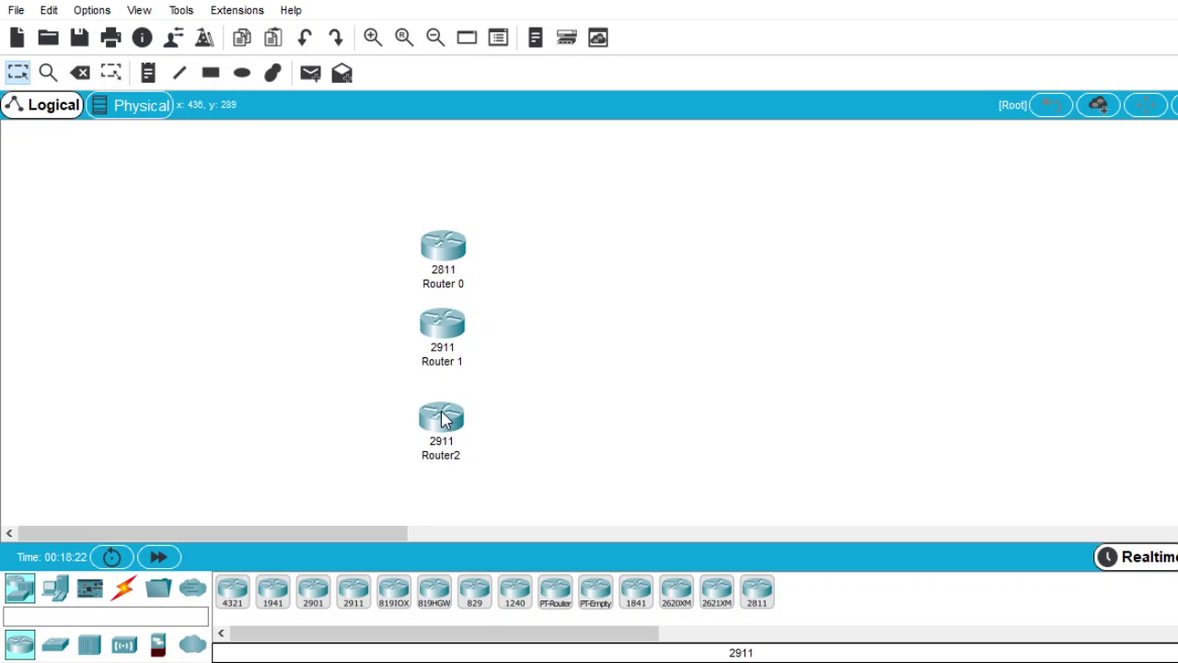
{"action": "left_click", "coordinate": [439, 422]}
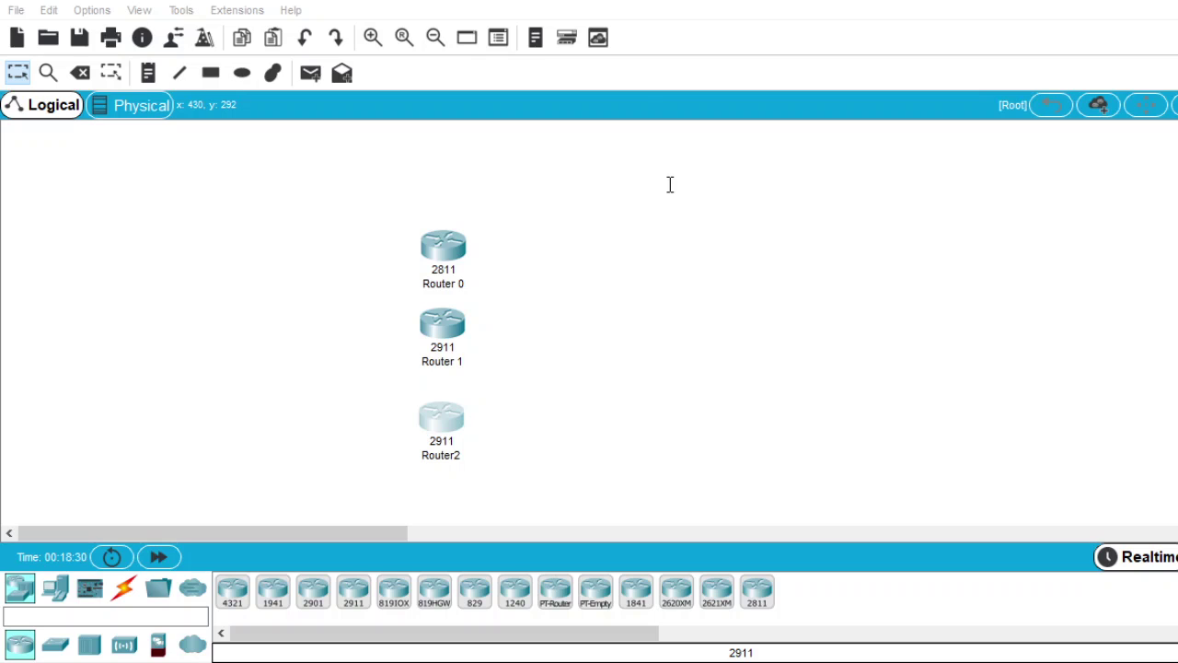
{"action": "left_click", "coordinate": [907, 66]}
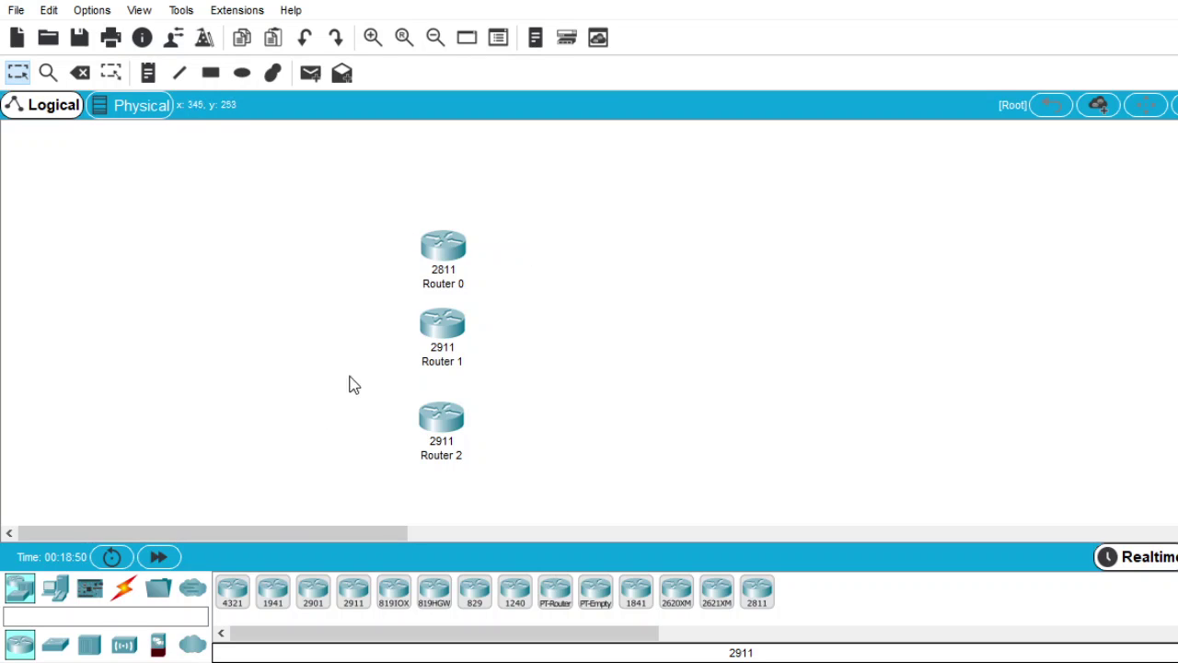
- View the device window of Router 0 and place a copy of that router beside it
{"action": "left_click", "coordinate": [441, 249]}
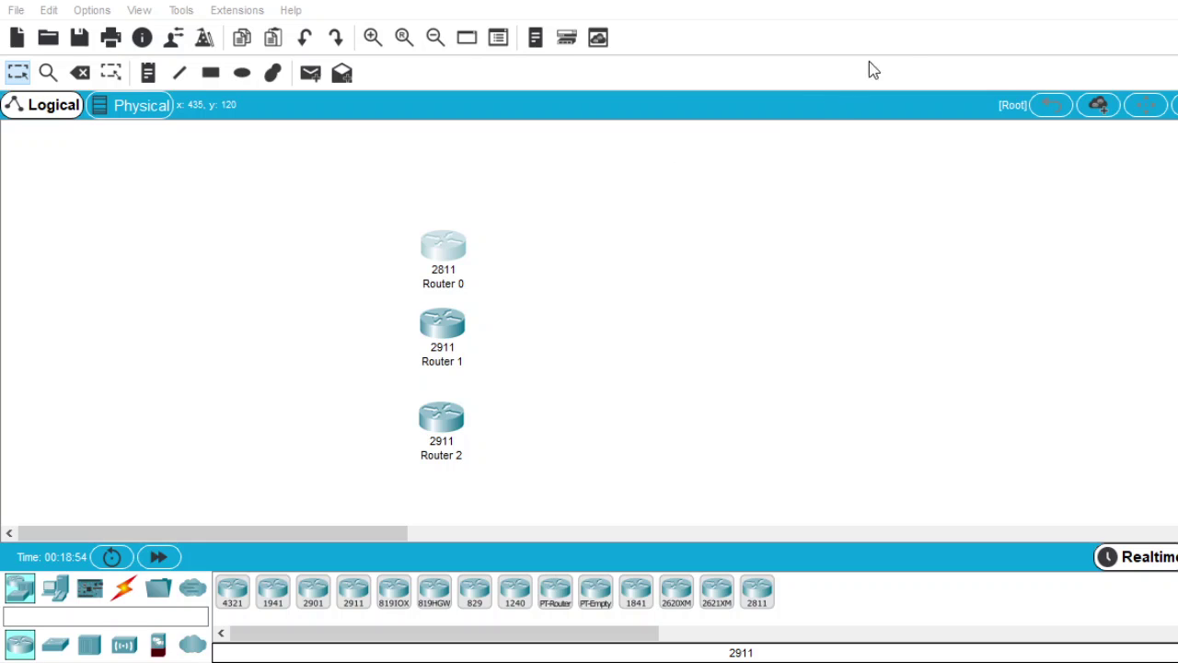
{"action": "left_click", "coordinate": [908, 47]}
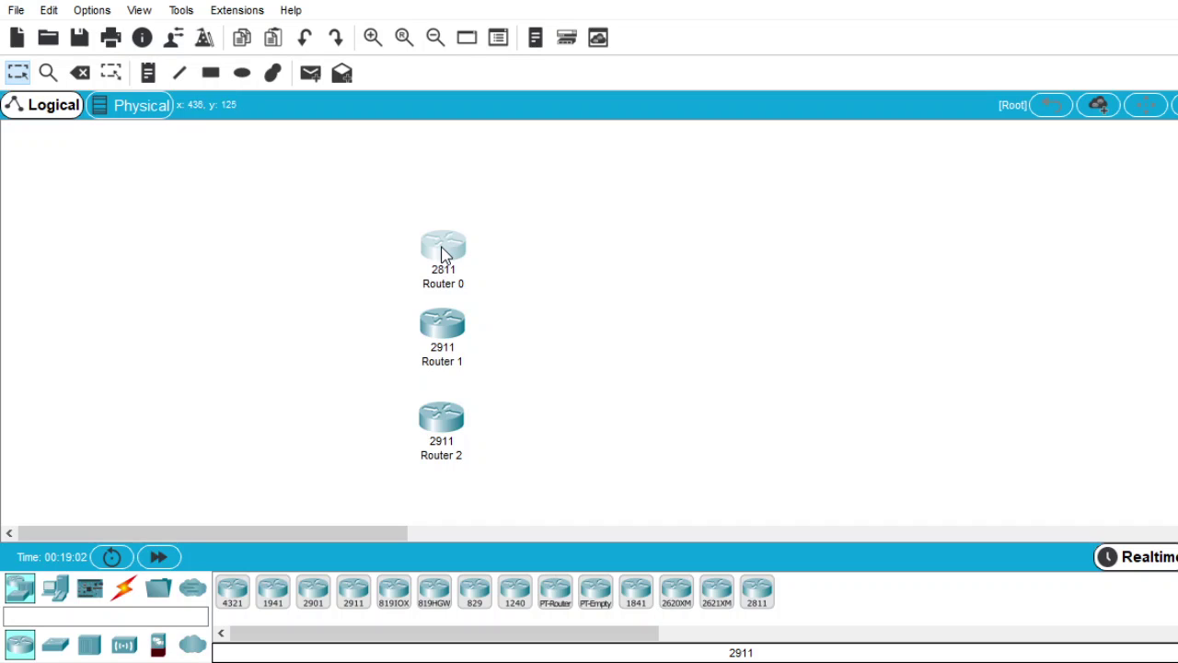
{"action": "left_click_drag", "start_coordinate": [442, 255], "coordinate": [594, 250]}
{"action": "left_click", "coordinate": [721, 260]}
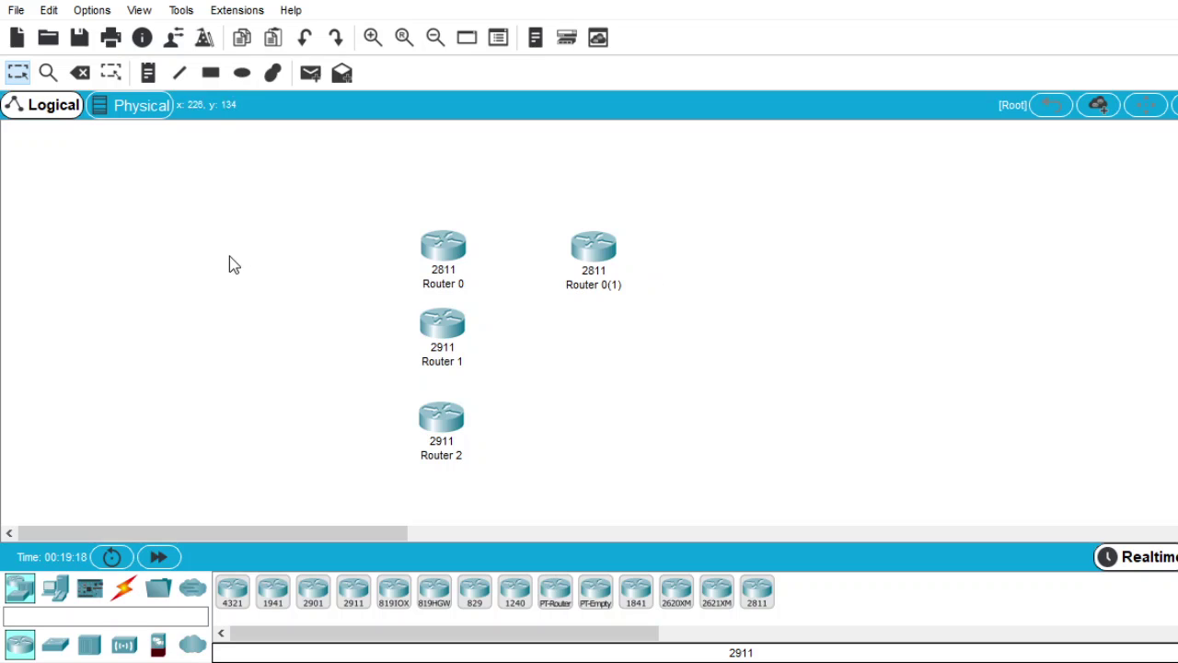
- Duplicate Router 1 and Router 2 together, placing the copies below the copied 2811 router
{"action": "left_click", "coordinate": [19, 74]}
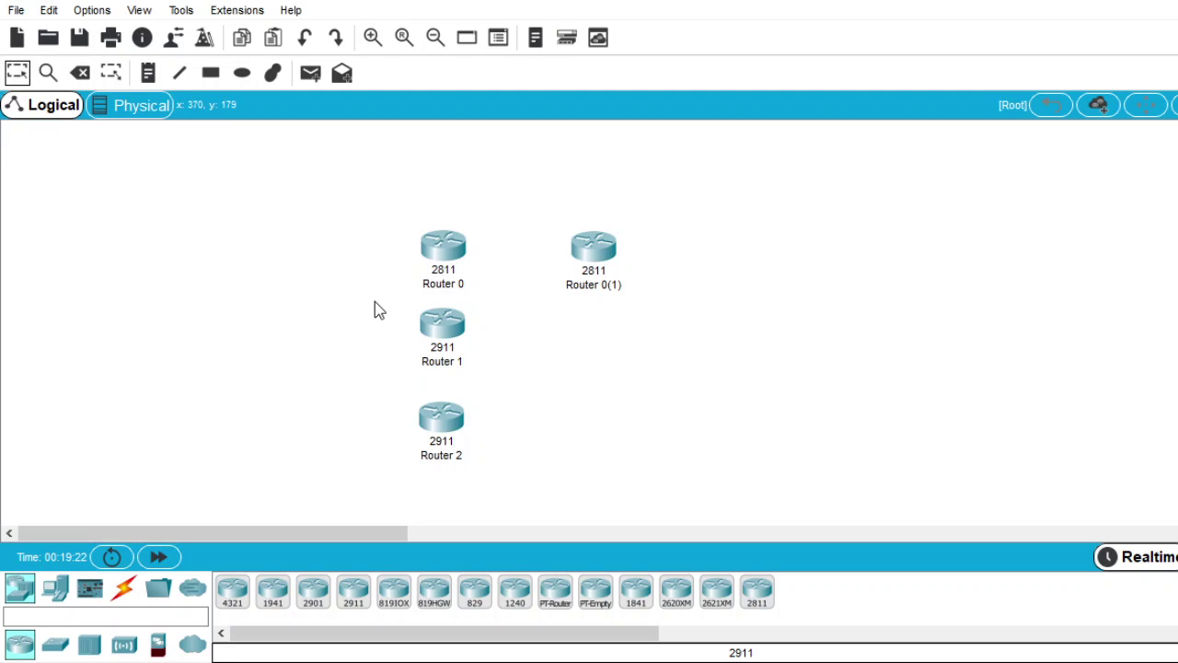
{"action": "left_click_drag", "start_coordinate": [373, 301], "coordinate": [521, 490]}
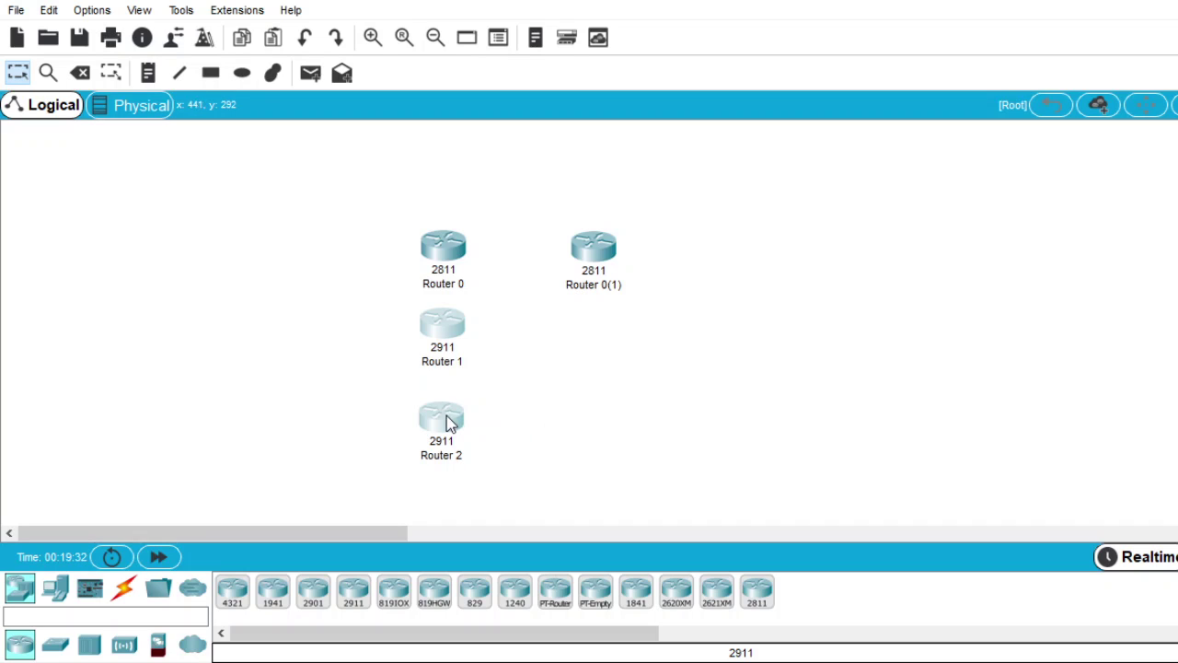
{"action": "left_click_drag", "start_coordinate": [444, 423], "coordinate": [607, 408]}
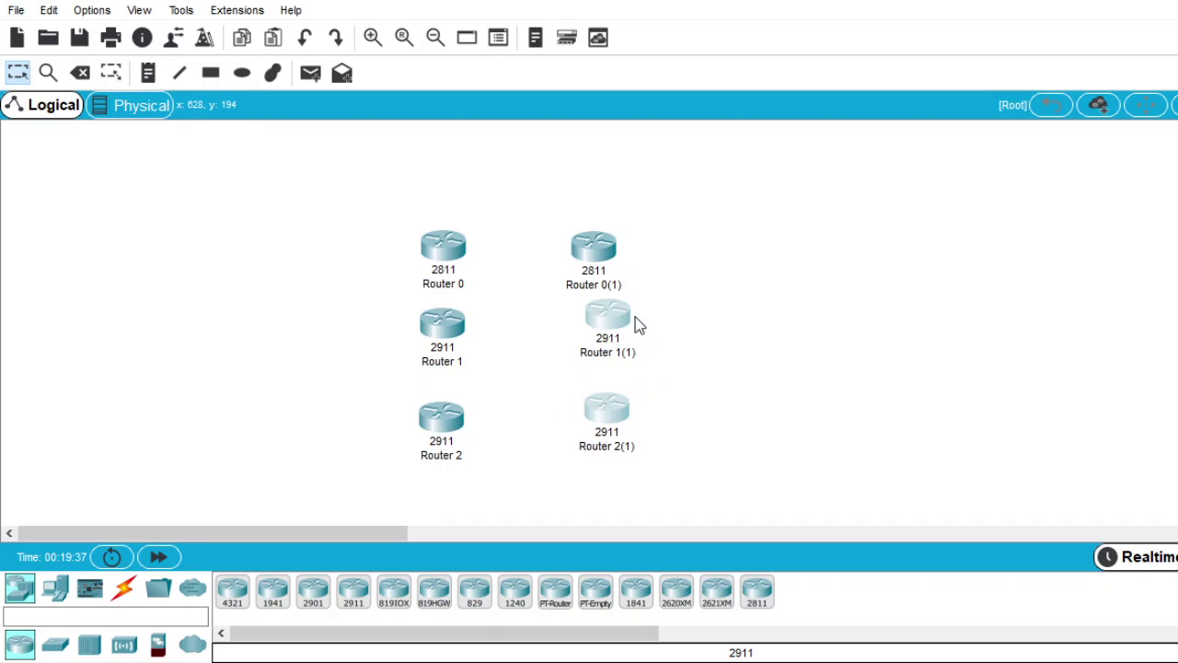
{"action": "left_click", "coordinate": [696, 320]}
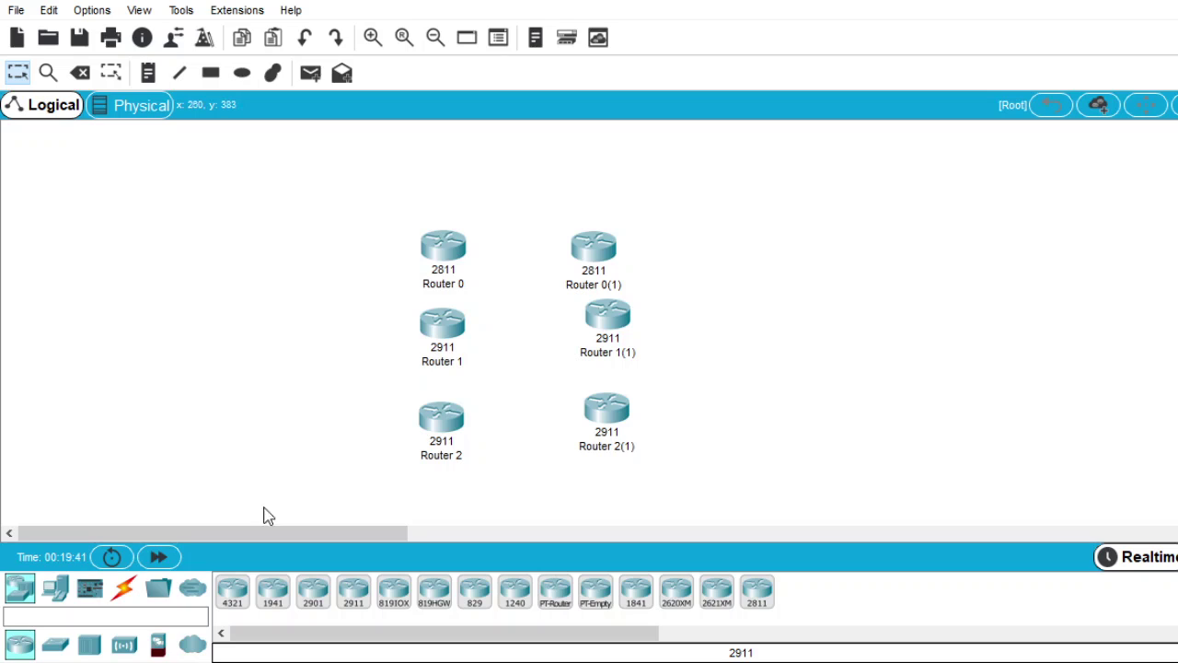
- Place four 1941 routers in a vertical column beside the copied routers
{"action": "left_click", "coordinate": [273, 596]}
{"action": "left_click", "coordinate": [727, 261]}
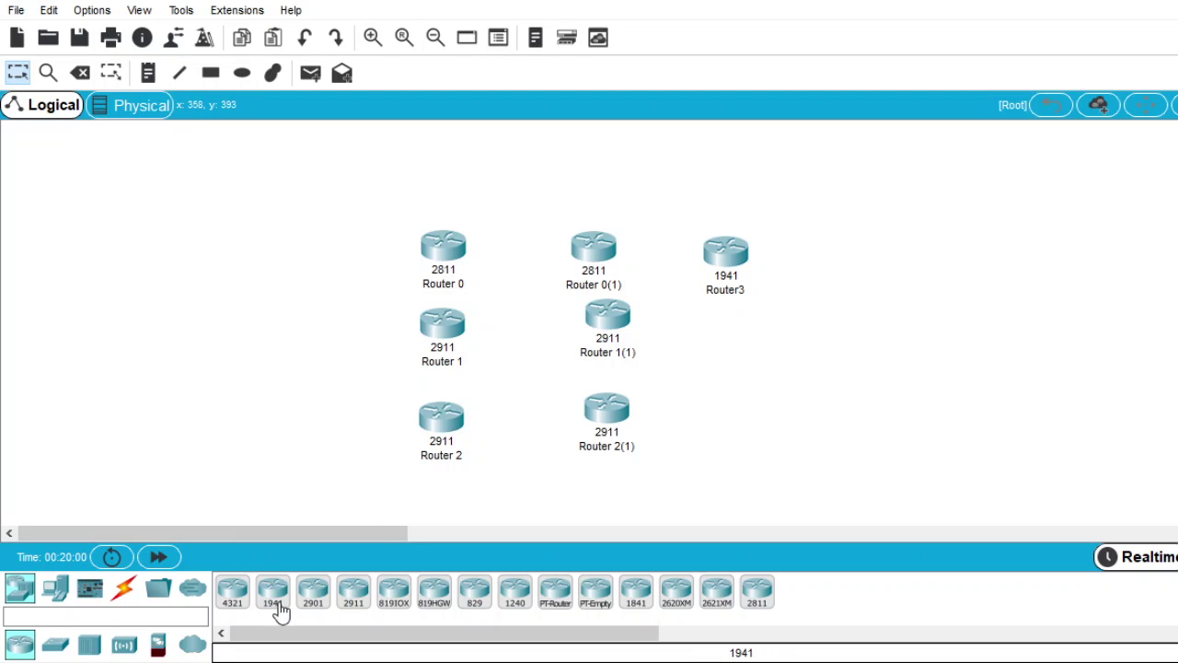
{"action": "left_click_drag", "start_coordinate": [275, 604], "coordinate": [724, 358]}
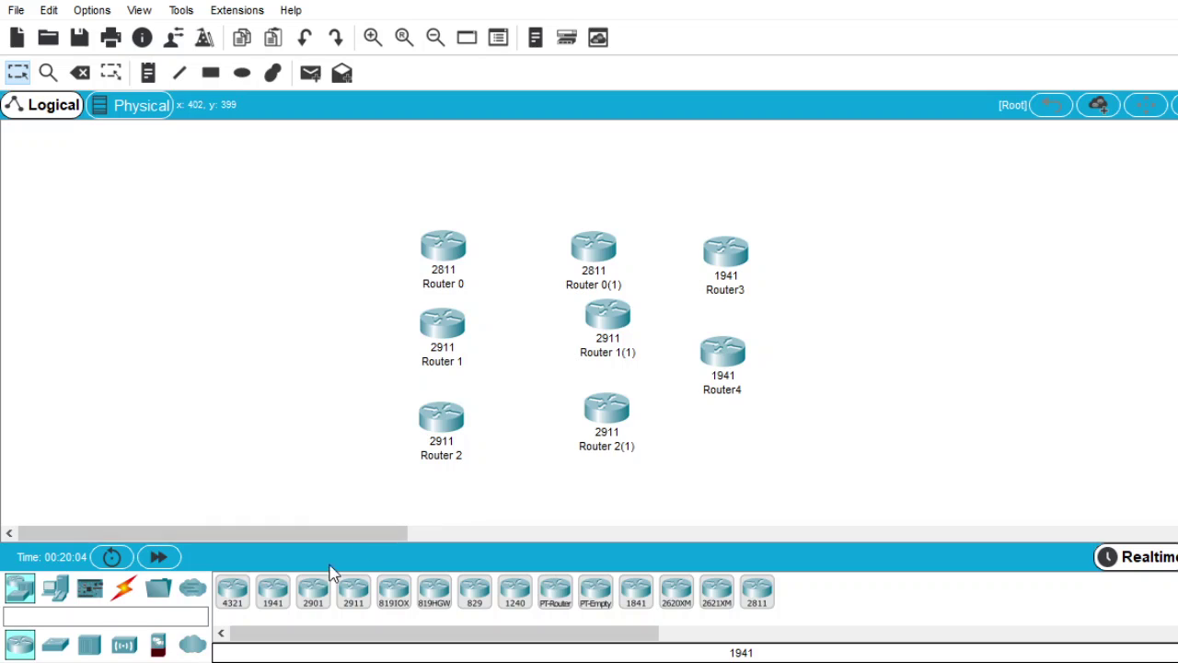
{"action": "left_click_drag", "start_coordinate": [273, 598], "coordinate": [724, 445]}
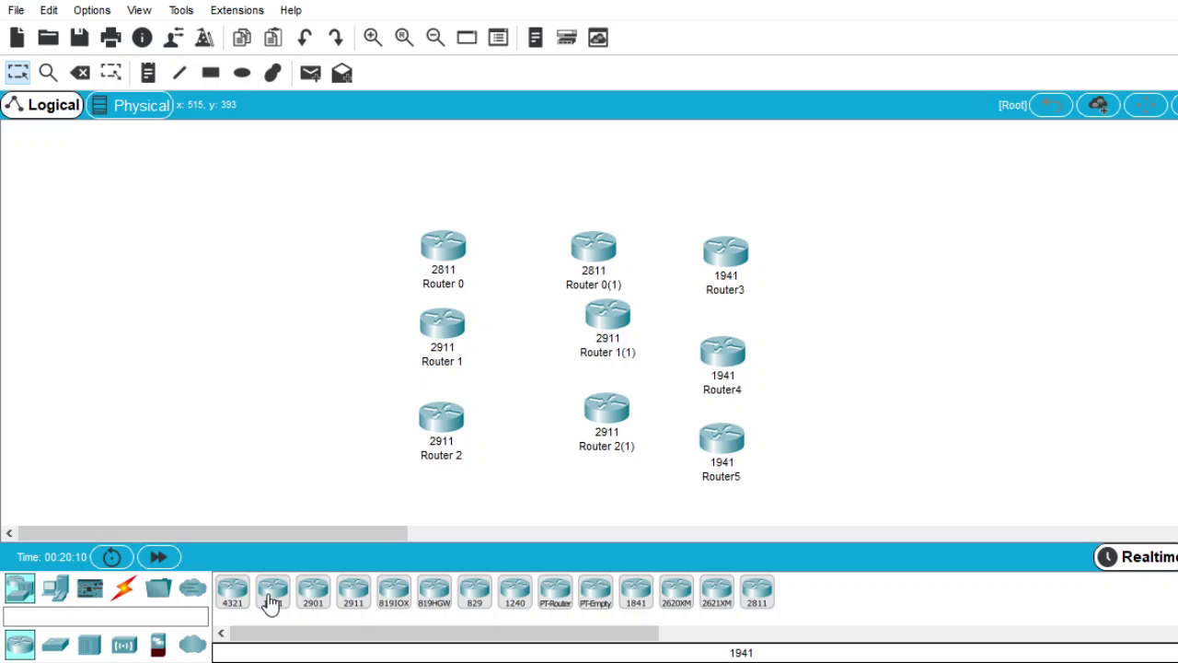
{"action": "left_click_drag", "start_coordinate": [268, 600], "coordinate": [729, 509]}
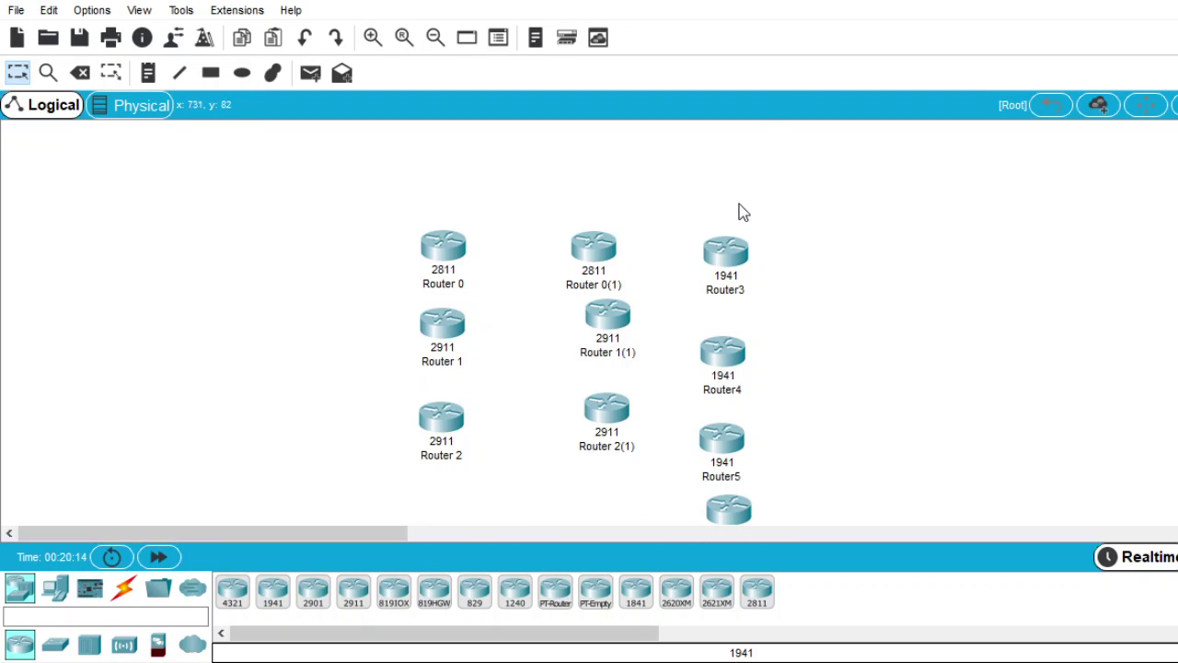
- Move the four 1941 routers up together and duplicate the group into a second column beside them
{"action": "left_click_drag", "start_coordinate": [661, 213], "coordinate": [843, 535]}
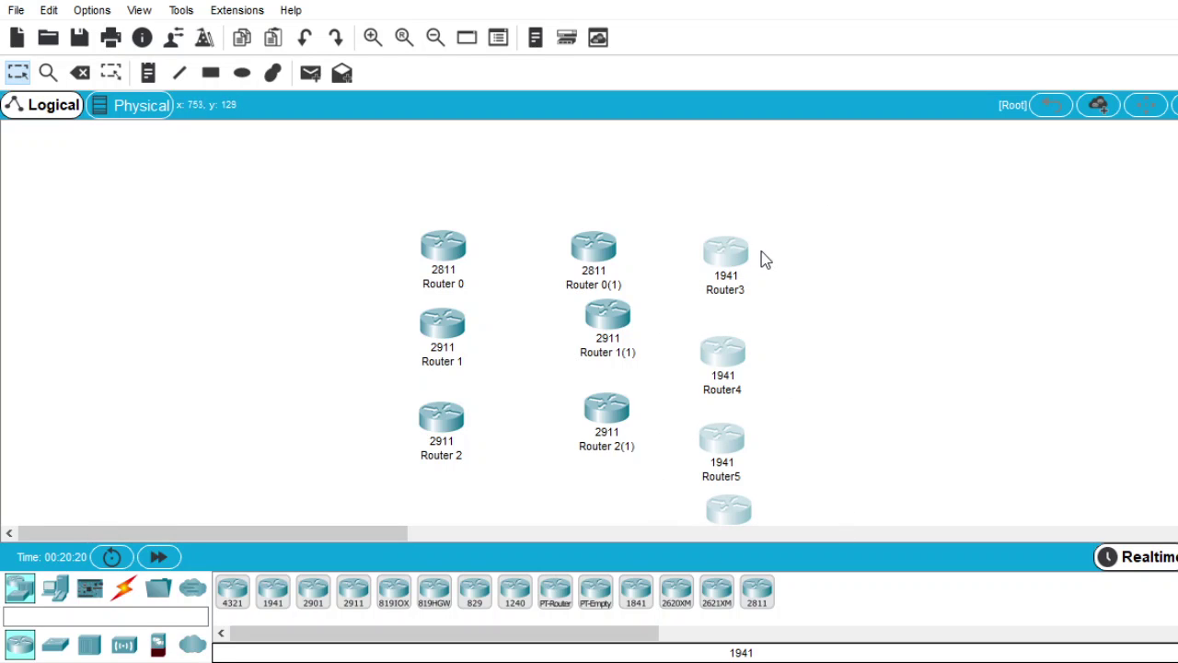
{"action": "left_click_drag", "start_coordinate": [731, 255], "coordinate": [752, 178]}
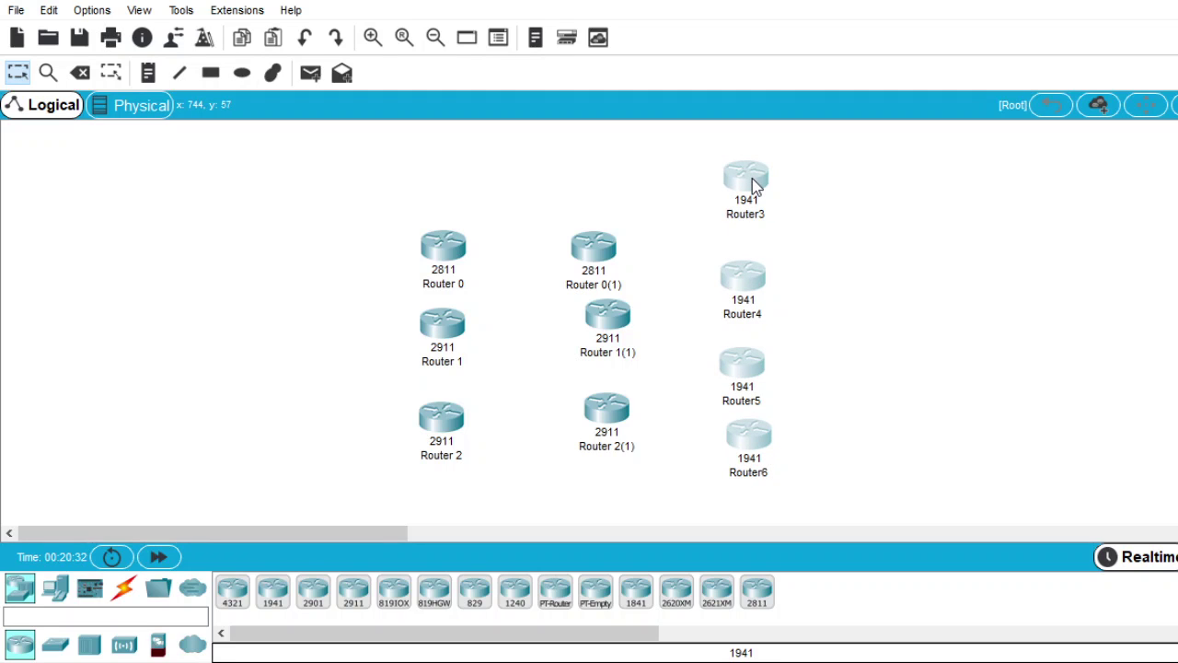
{"action": "left_click_drag", "start_coordinate": [753, 179], "coordinate": [886, 523]}
{"action": "left_click", "coordinate": [822, 203]}
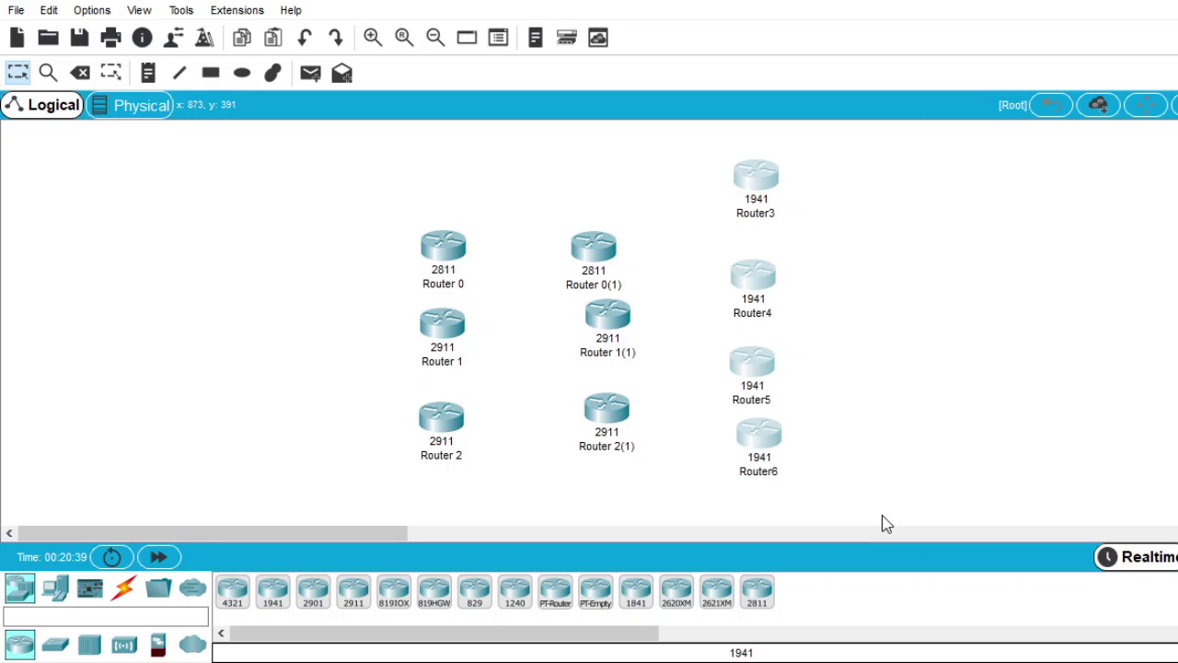
{"action": "left_click_drag", "start_coordinate": [756, 172], "coordinate": [908, 181]}
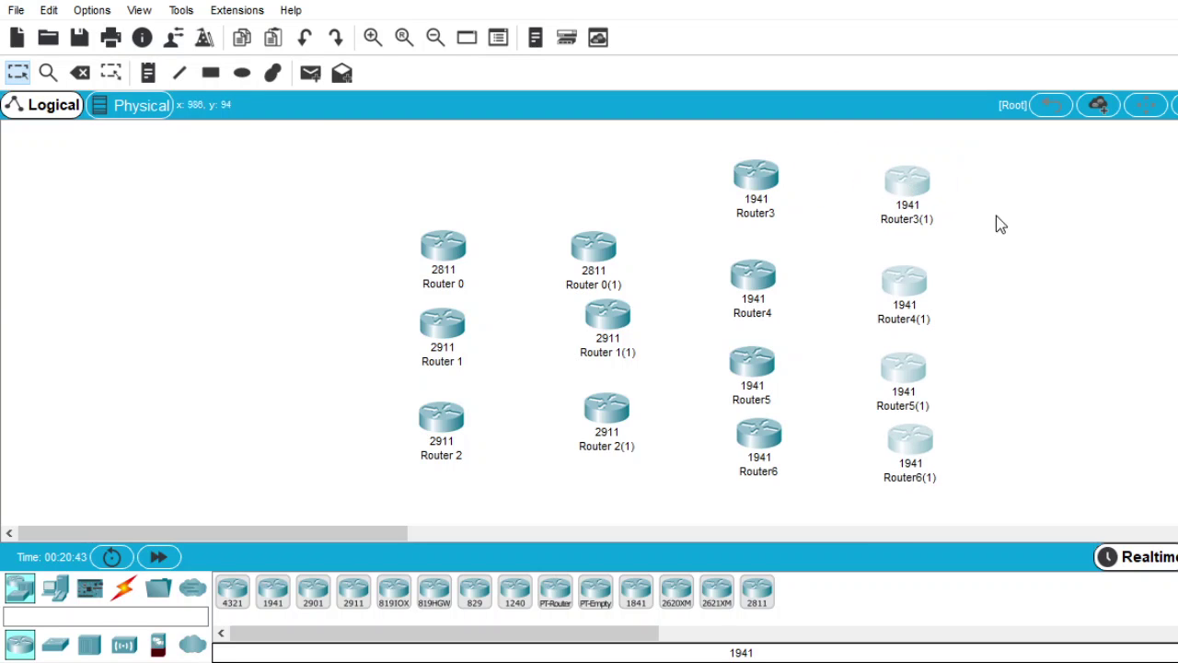
{"action": "left_click", "coordinate": [1038, 228]}
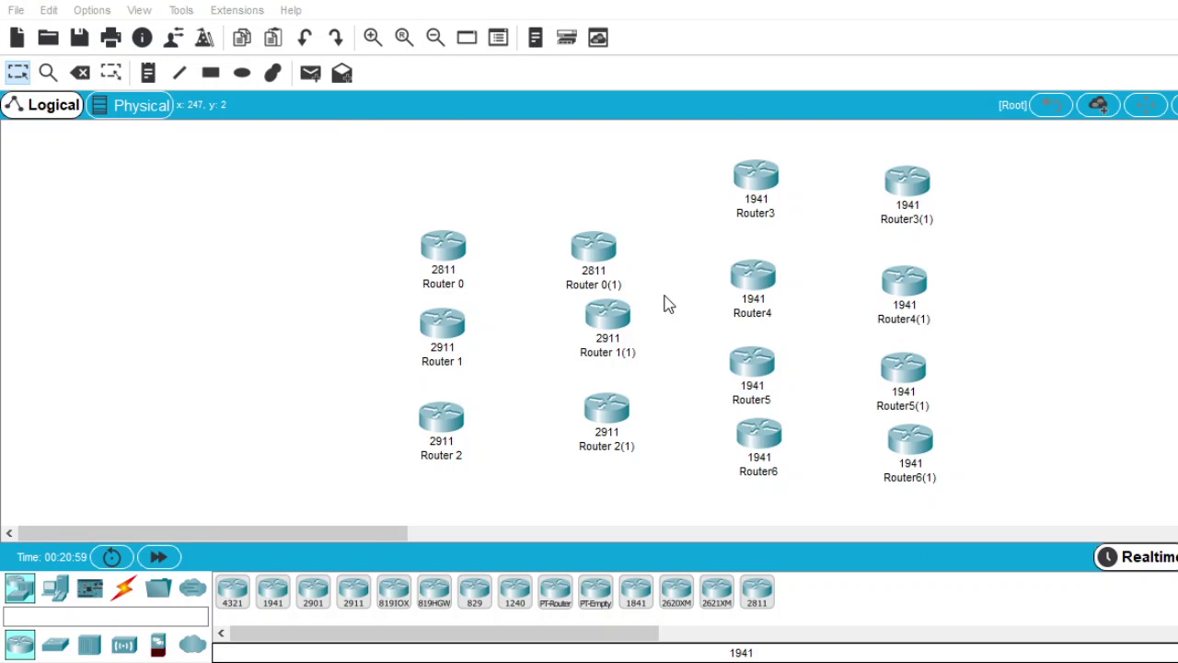
- In a new blank network, place a 2960 switch and duplicate it to the right of the original
{"action": "key", "text": "ctrl+n"}
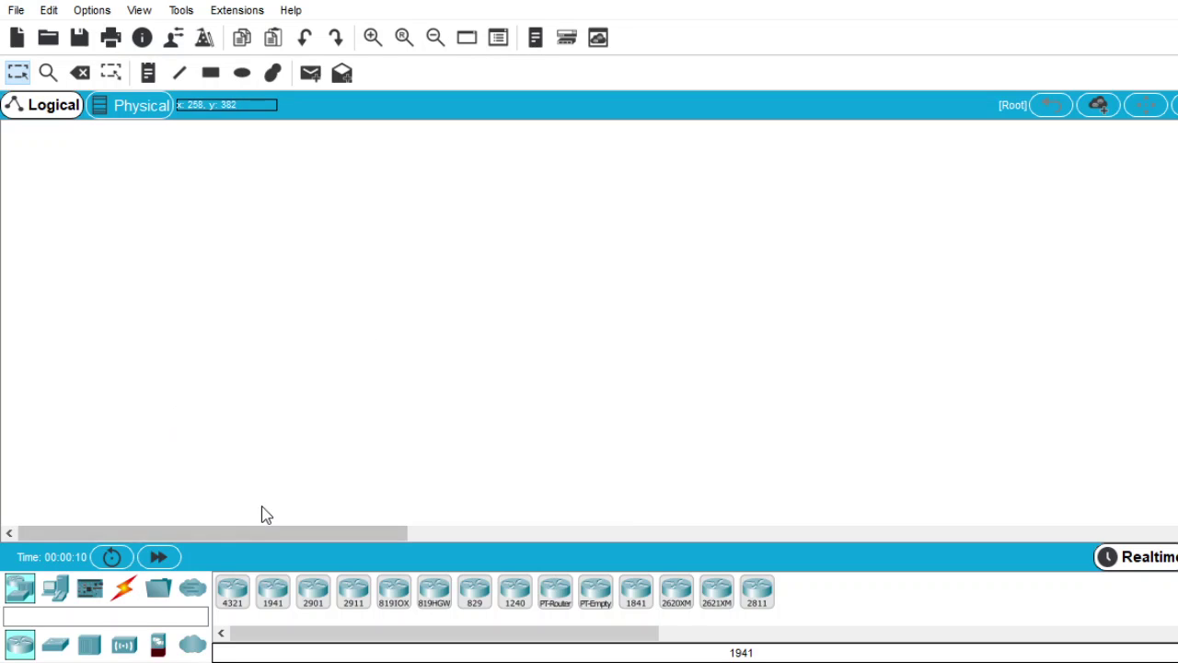
{"action": "left_click", "coordinate": [54, 647]}
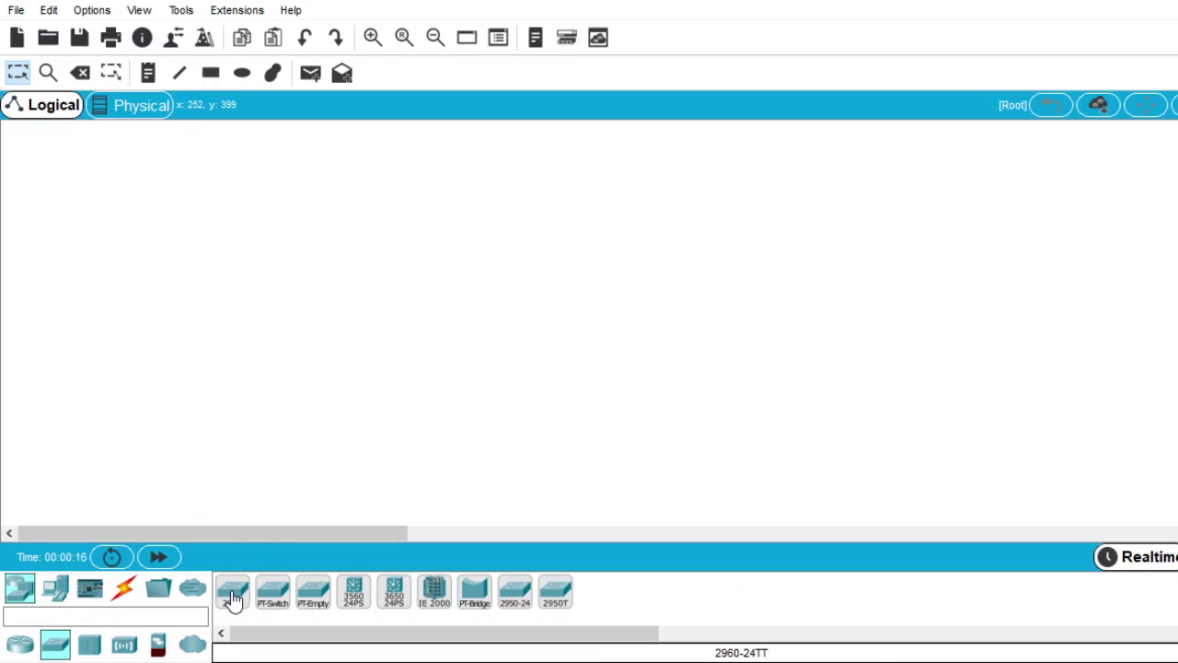
{"action": "left_click_drag", "start_coordinate": [231, 602], "coordinate": [446, 302]}
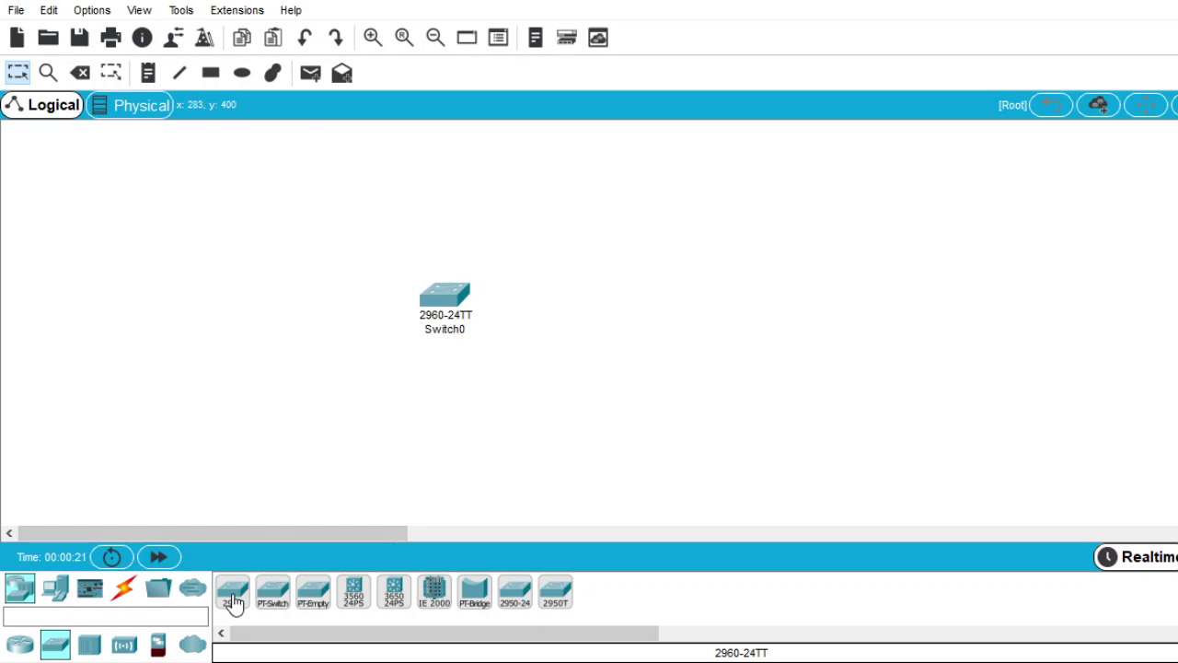
{"action": "left_click", "coordinate": [453, 302]}
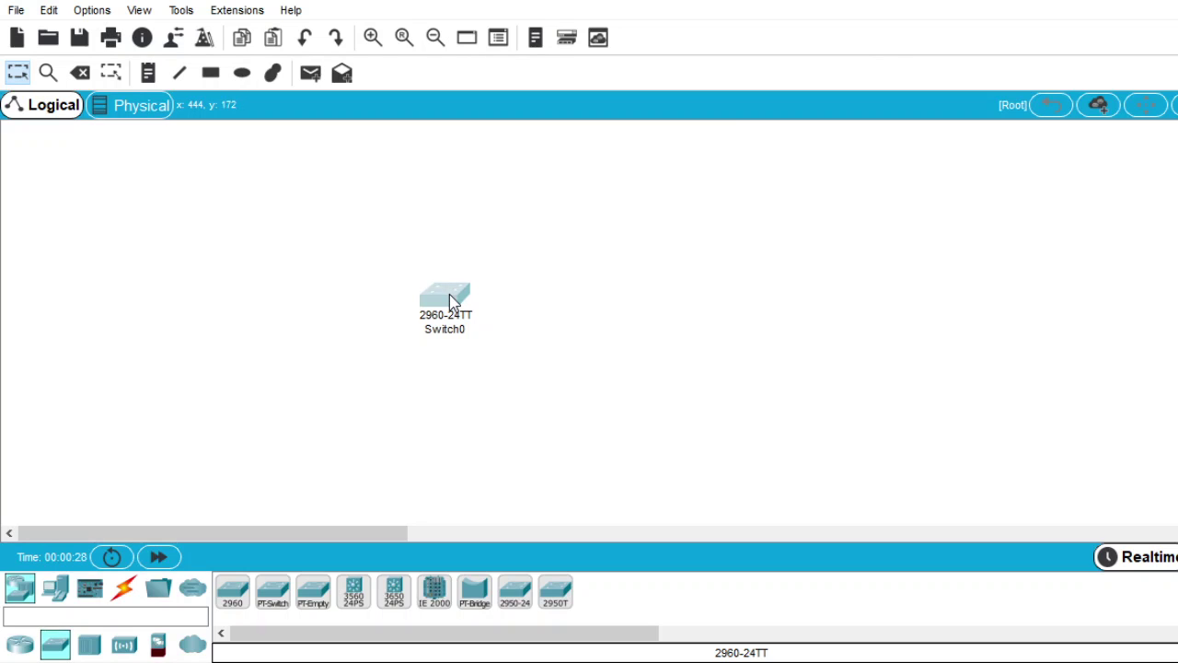
{"action": "left_click_drag", "start_coordinate": [451, 302], "coordinate": [615, 304]}
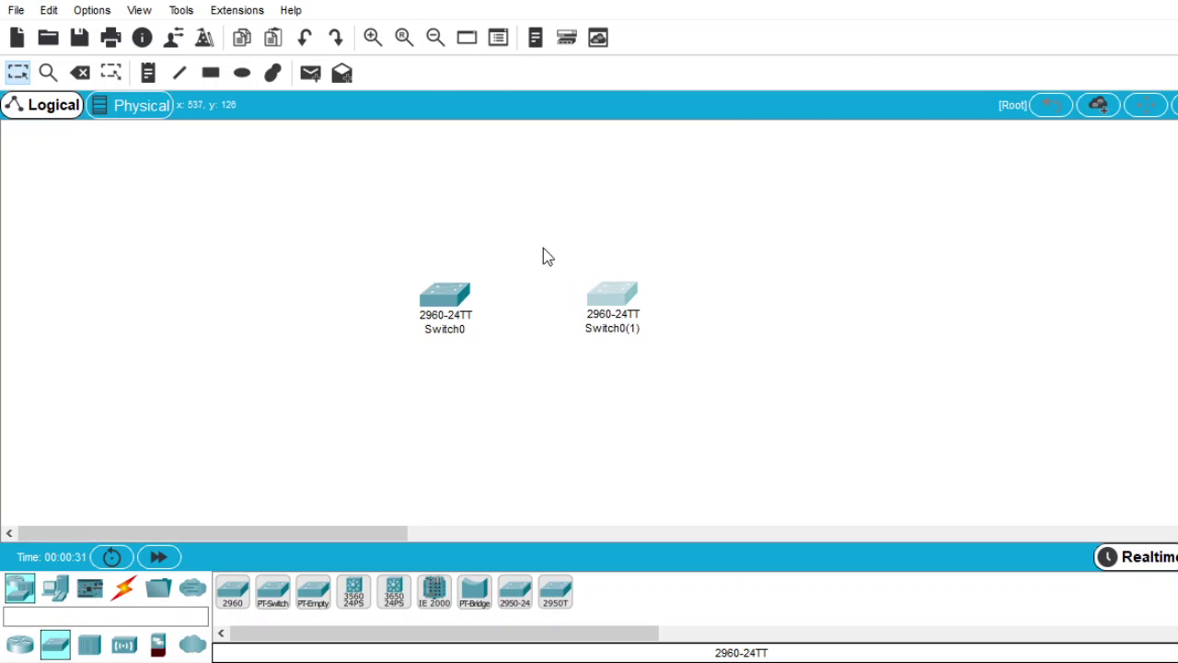
- Rename the original switch as Switch 0 and its copy as Switch 1
{"action": "left_click", "coordinate": [451, 331]}
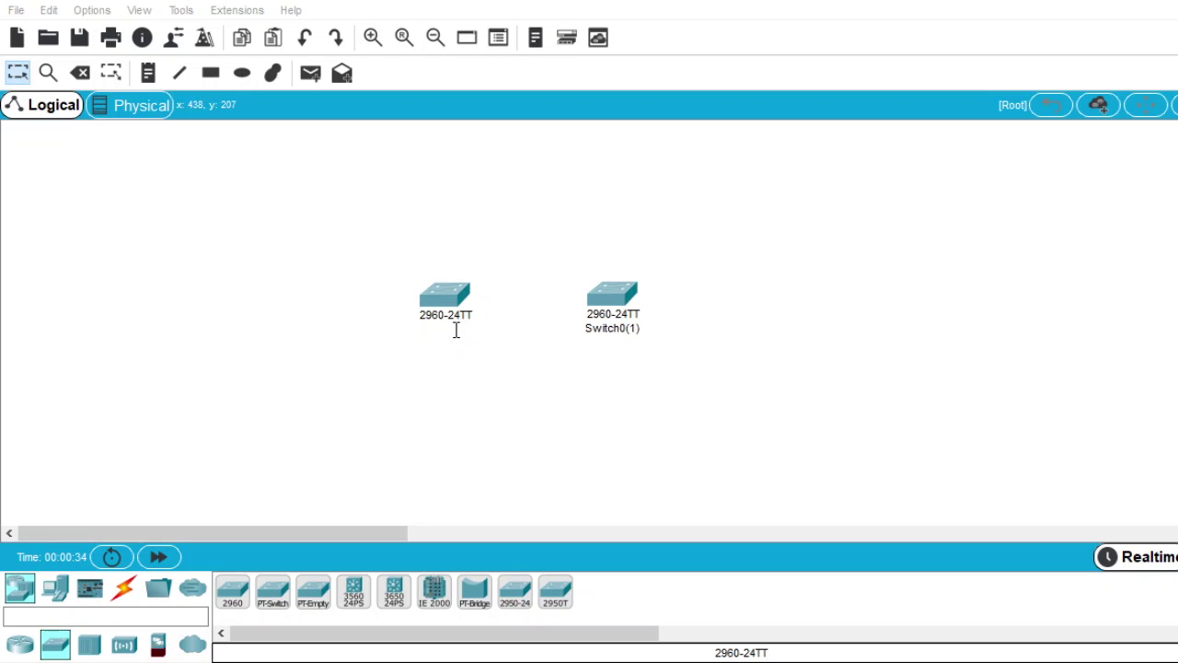
{"action": "type", "text": "Switch 0"}
{"action": "key", "text": "Return"}
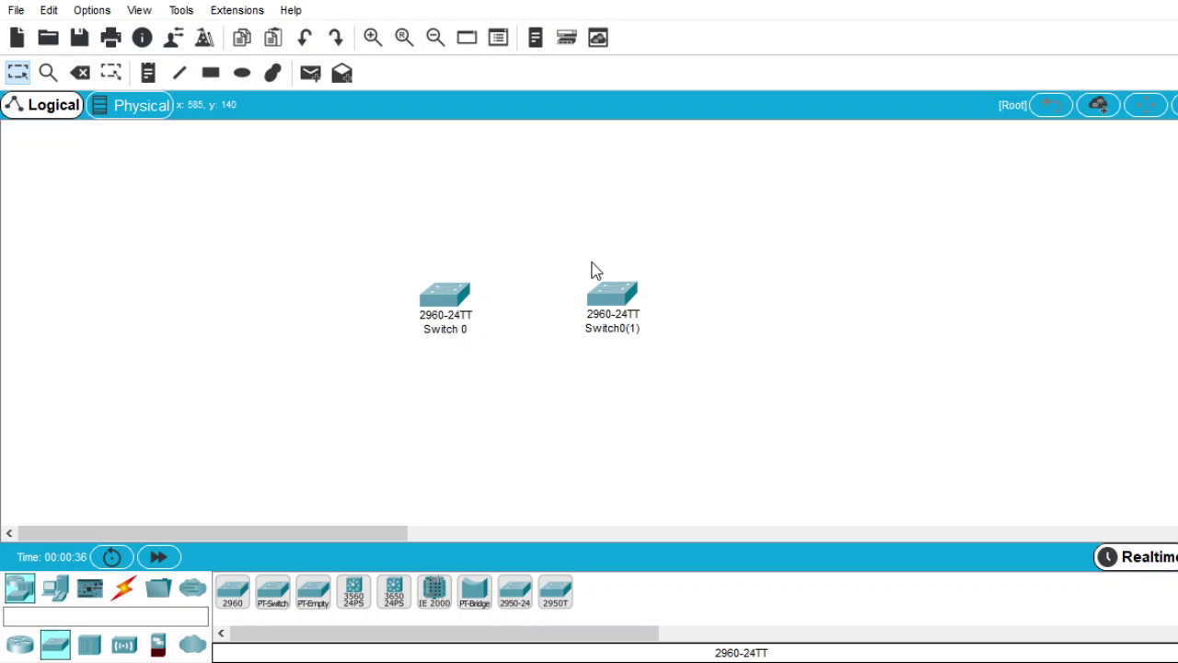
{"action": "left_click", "coordinate": [614, 329]}
{"action": "left_click", "coordinate": [618, 332]}
{"action": "key", "text": "BackSpace"}
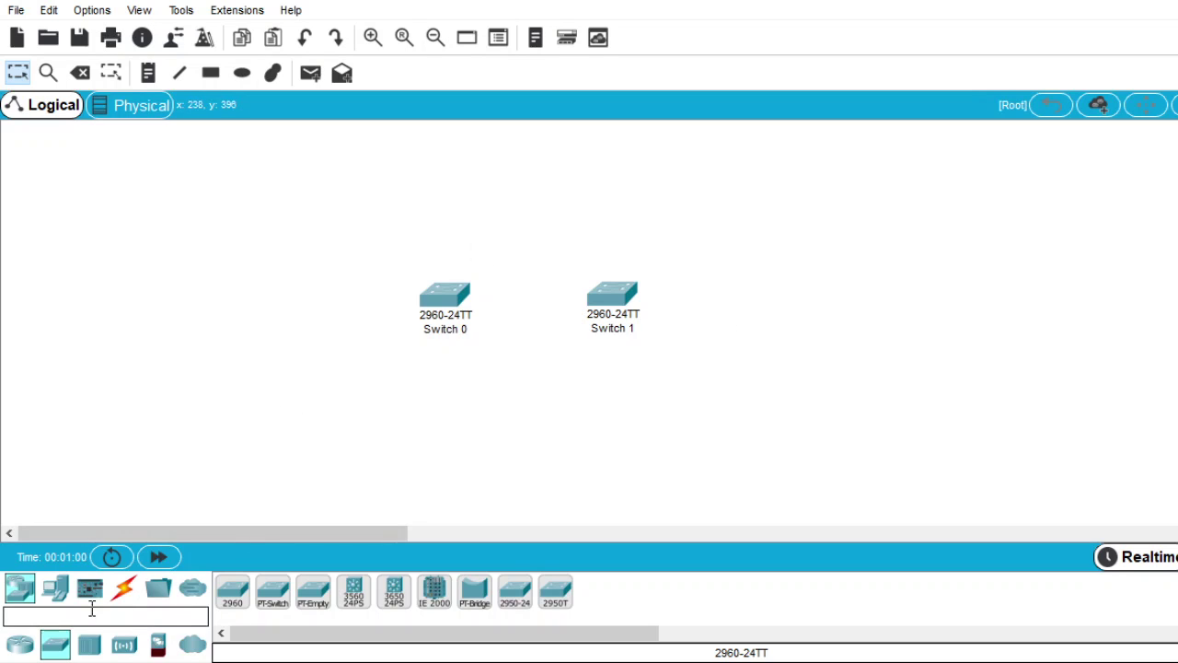
- Place four PCs in a vertical column to the left of Switch 0
{"action": "left_click", "coordinate": [61, 599]}
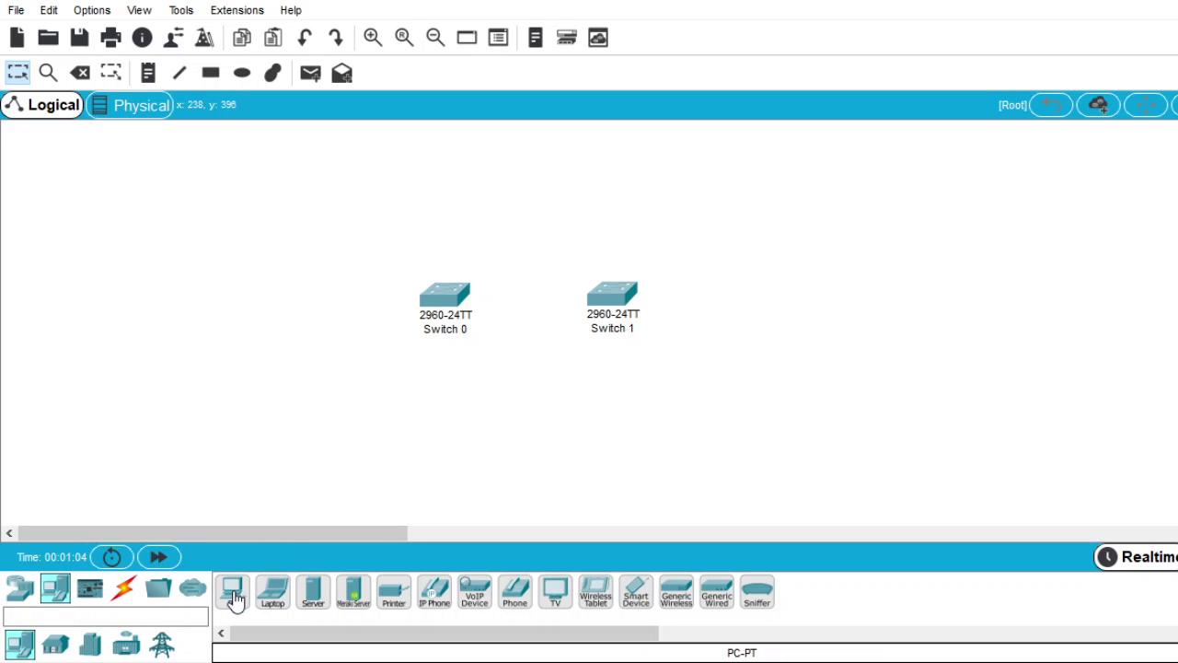
{"action": "left_click_drag", "start_coordinate": [236, 600], "coordinate": [312, 226]}
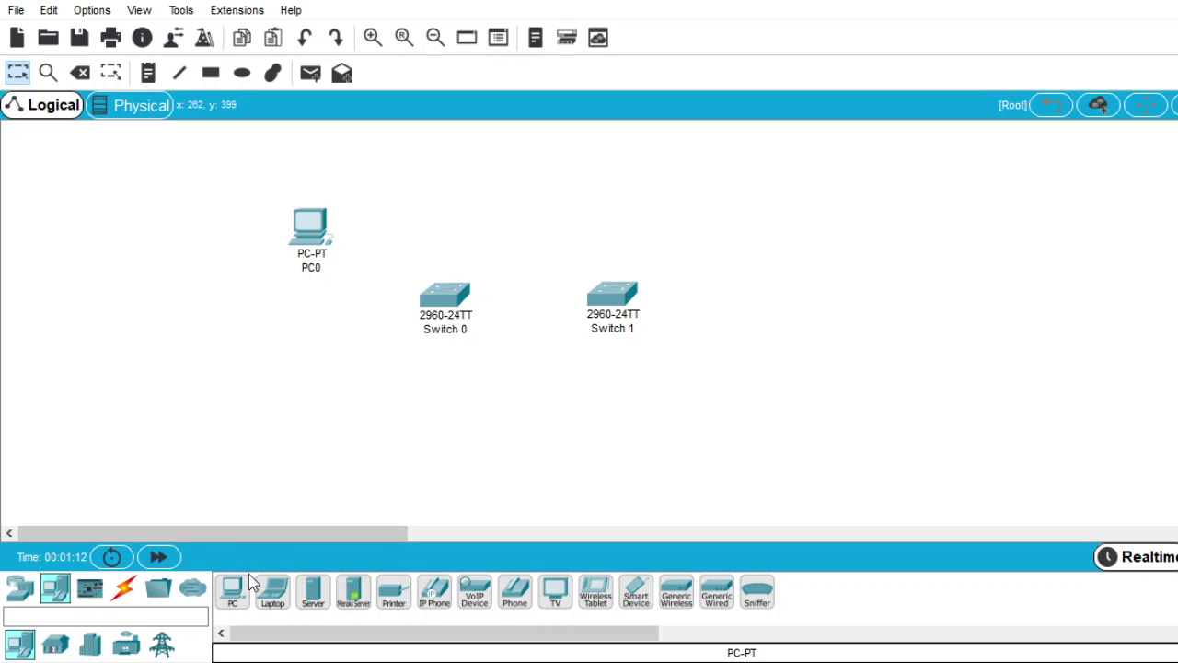
{"action": "left_click_drag", "start_coordinate": [232, 594], "coordinate": [313, 336]}
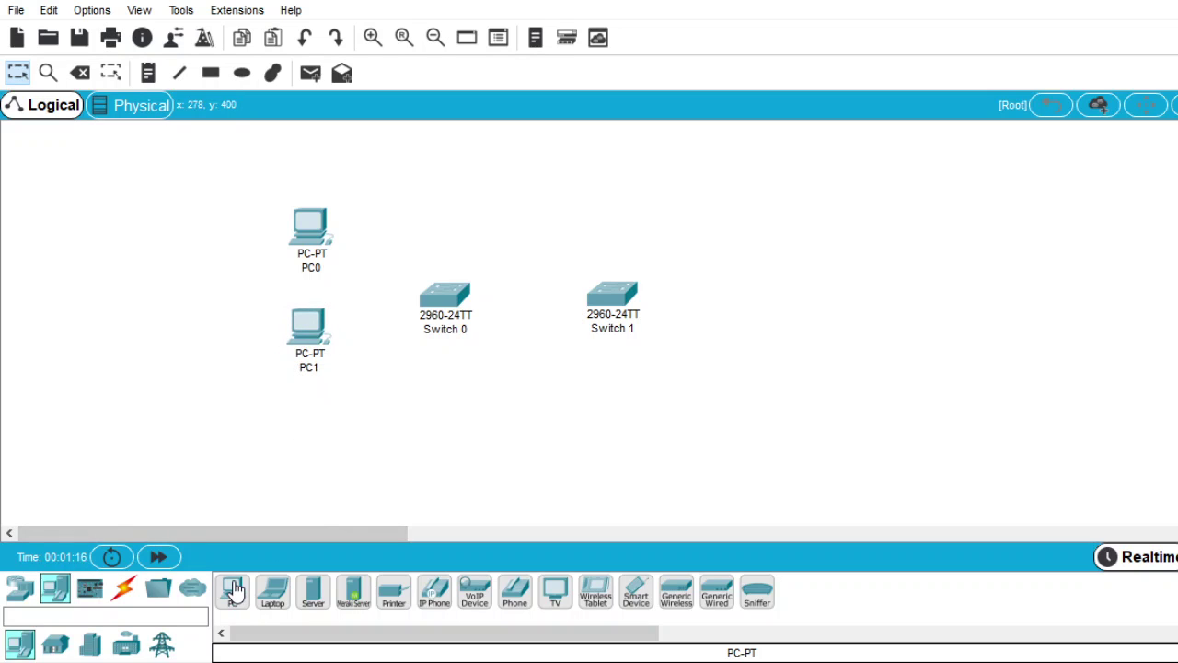
{"action": "left_click_drag", "start_coordinate": [235, 591], "coordinate": [313, 425]}
{"action": "left_click_drag", "start_coordinate": [232, 593], "coordinate": [315, 507]}
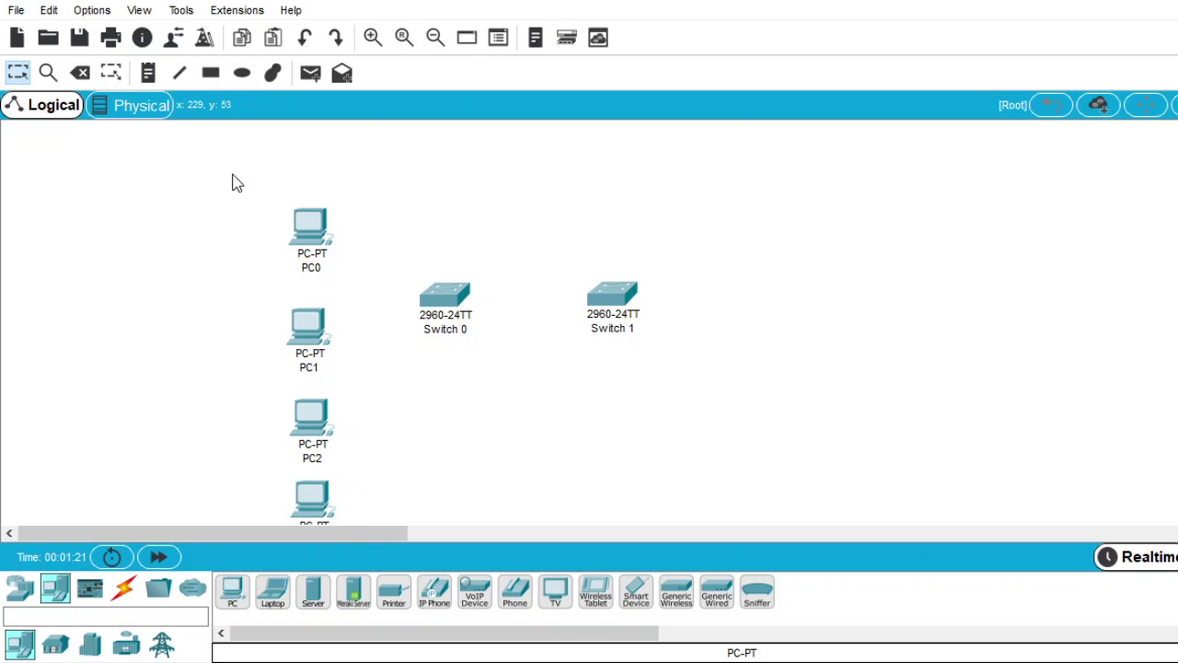
- Move the column of four PCs up together so that PC0 to PC3 all fit in the visible workspace
{"action": "left_click_drag", "start_coordinate": [232, 181], "coordinate": [394, 529]}
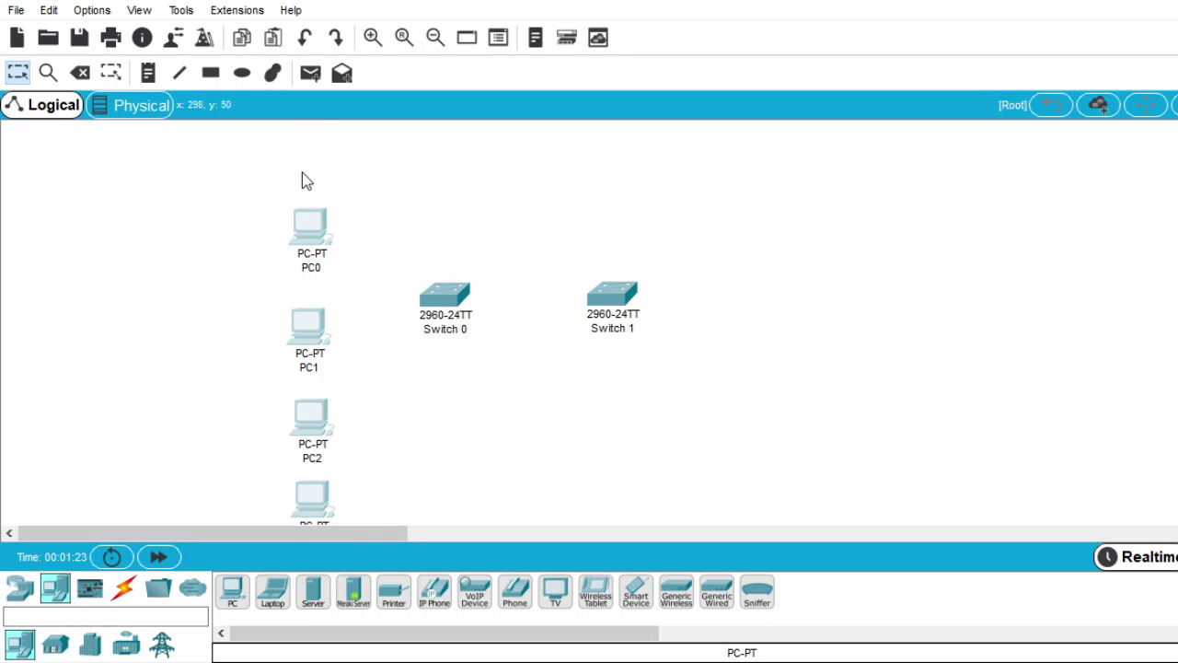
{"action": "left_click_drag", "start_coordinate": [310, 226], "coordinate": [289, 145]}
{"action": "left_click", "coordinate": [531, 196]}
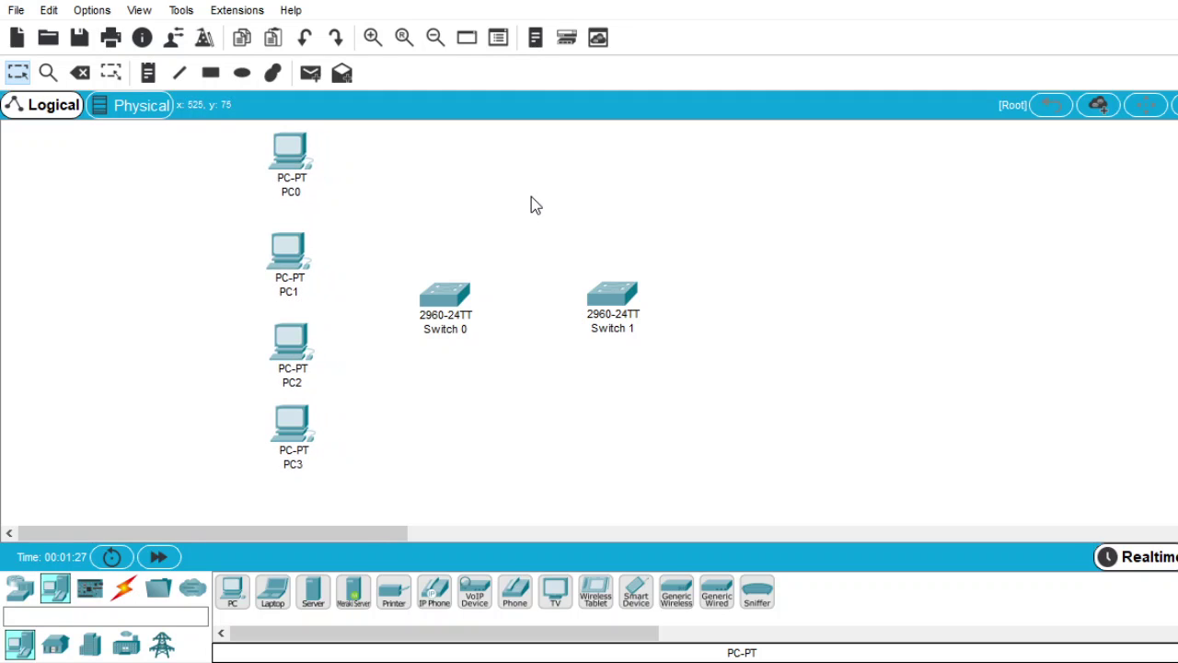
- Place four more PCs in a vertical column to the right of Switch 1
{"action": "left_click_drag", "start_coordinate": [230, 593], "coordinate": [807, 157]}
{"action": "left_click_drag", "start_coordinate": [241, 601], "coordinate": [808, 277]}
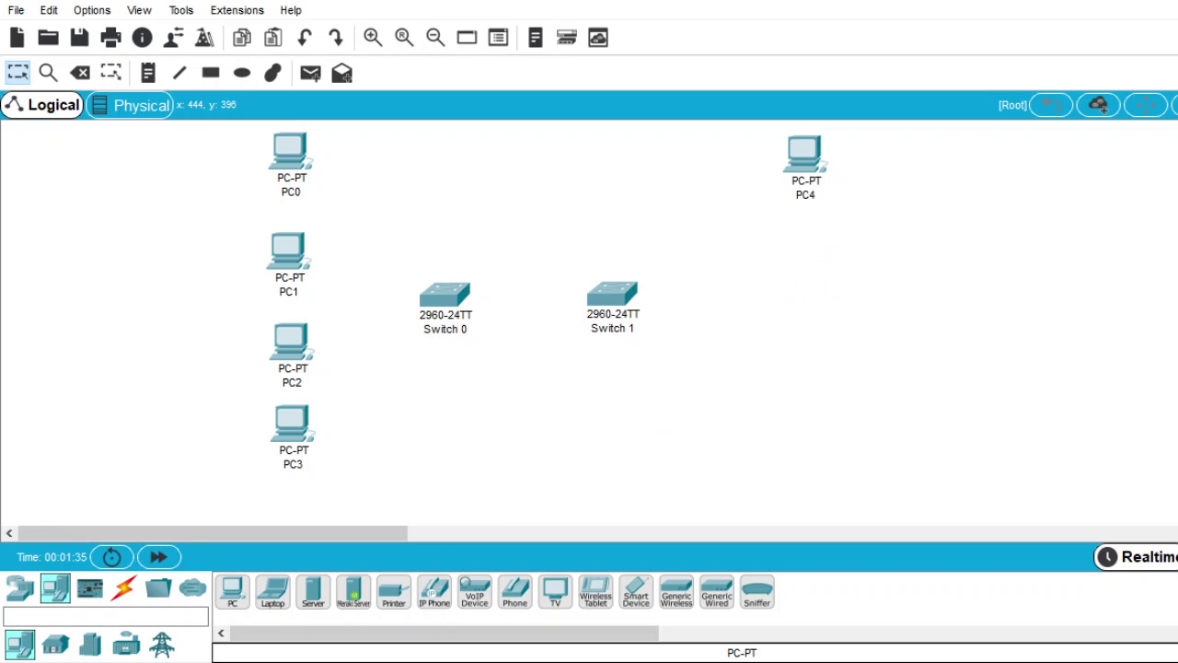
{"action": "left_click_drag", "start_coordinate": [231, 592], "coordinate": [816, 388]}
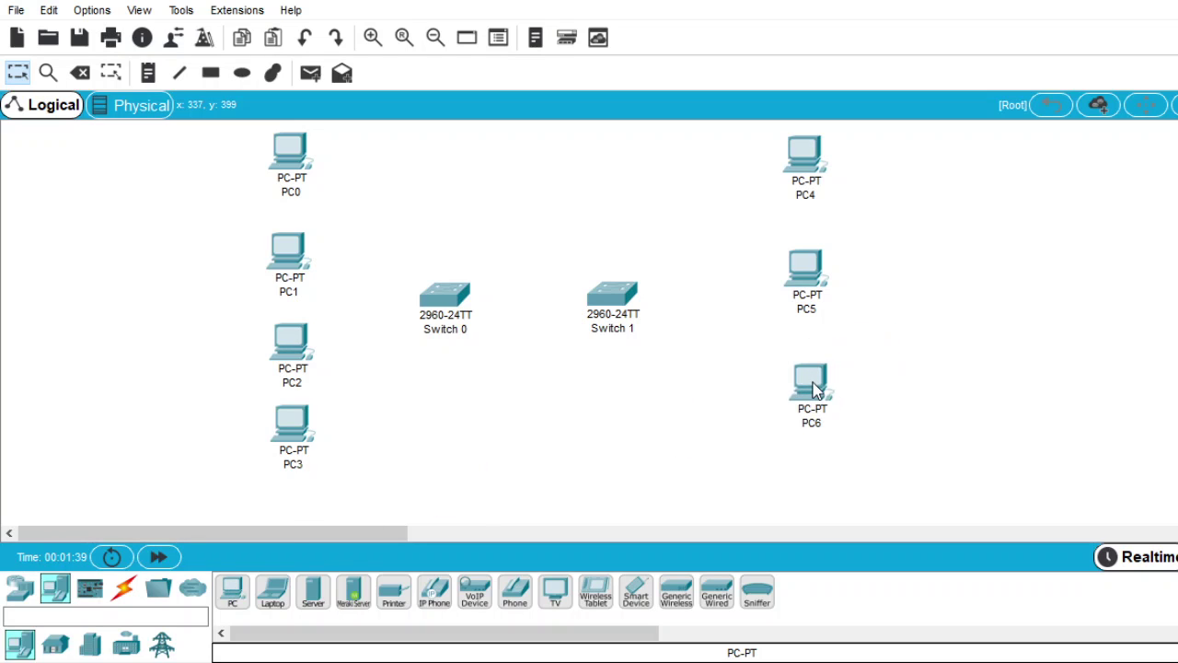
{"action": "left_click_drag", "start_coordinate": [231, 604], "coordinate": [816, 478]}
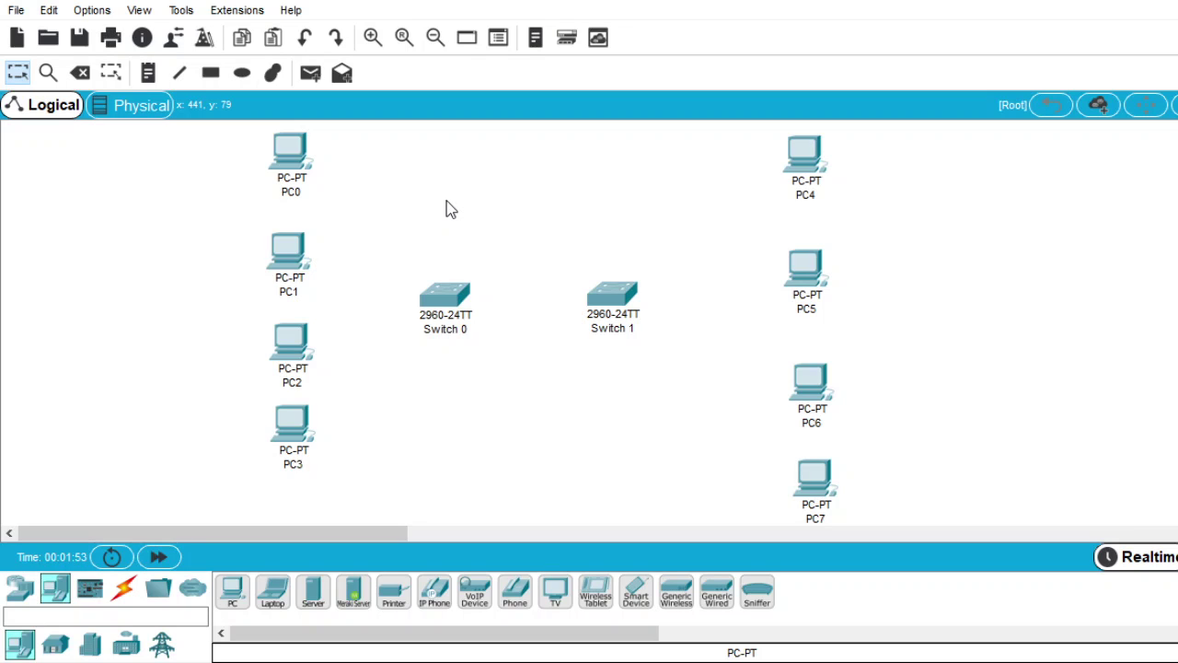
- Connect PC0's Fa0 port to Fa0/1 on Switch 0 with a copper straight-through cable
{"action": "left_click", "coordinate": [126, 594]}
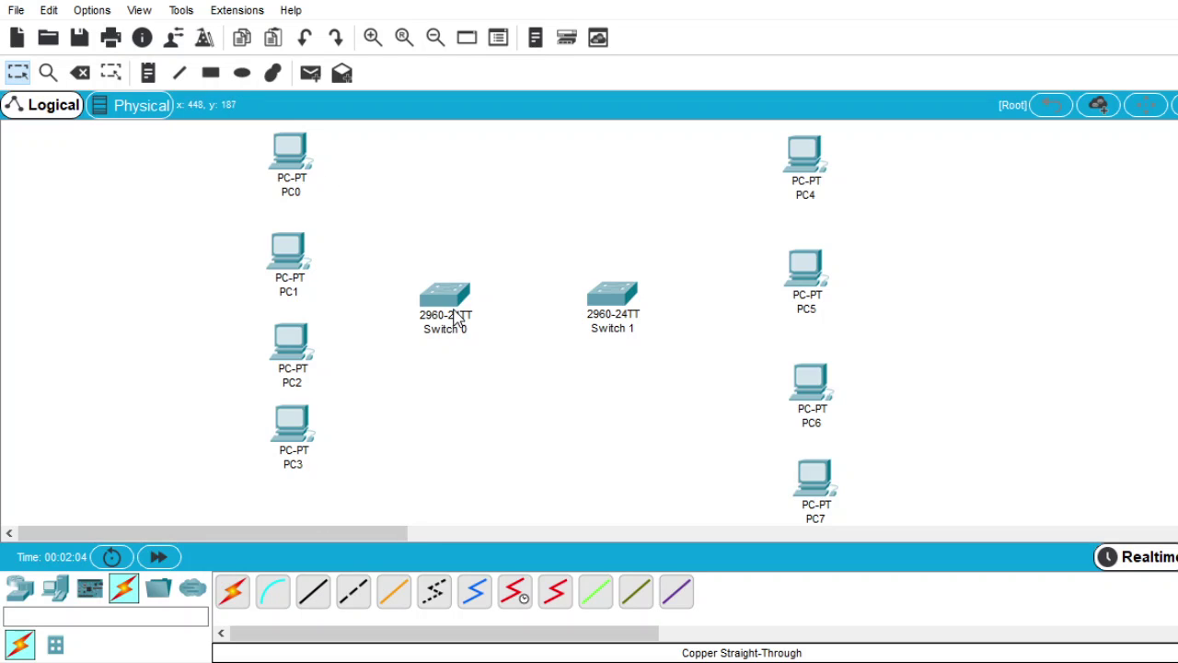
{"action": "left_click", "coordinate": [313, 596]}
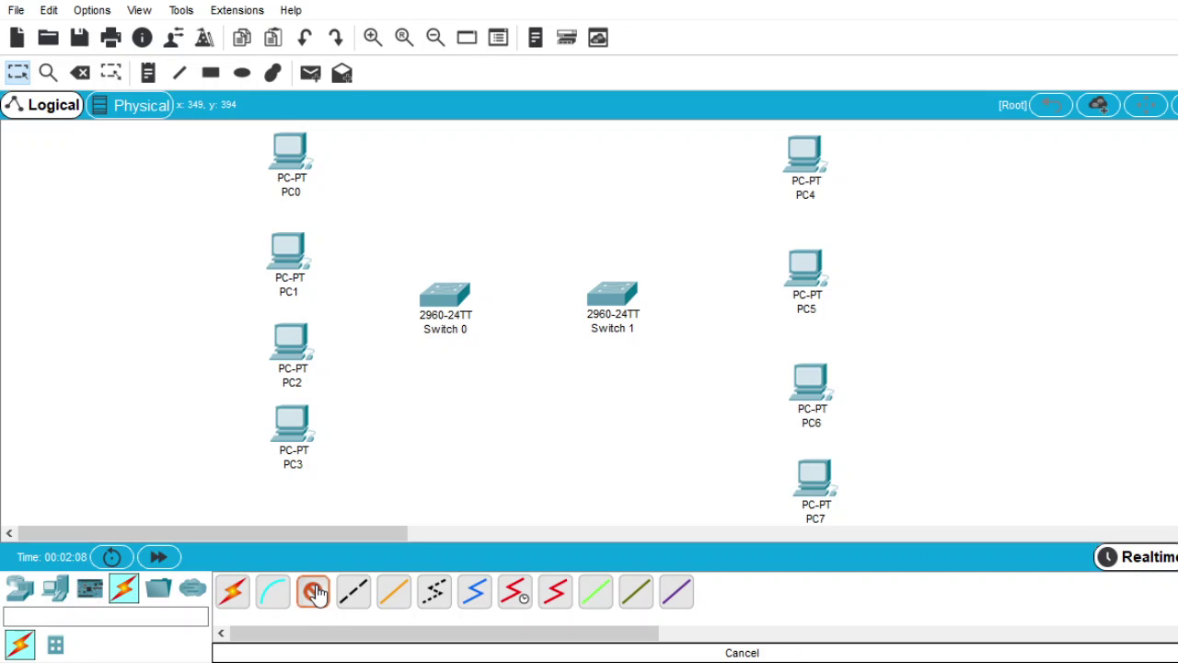
{"action": "left_click", "coordinate": [296, 158]}
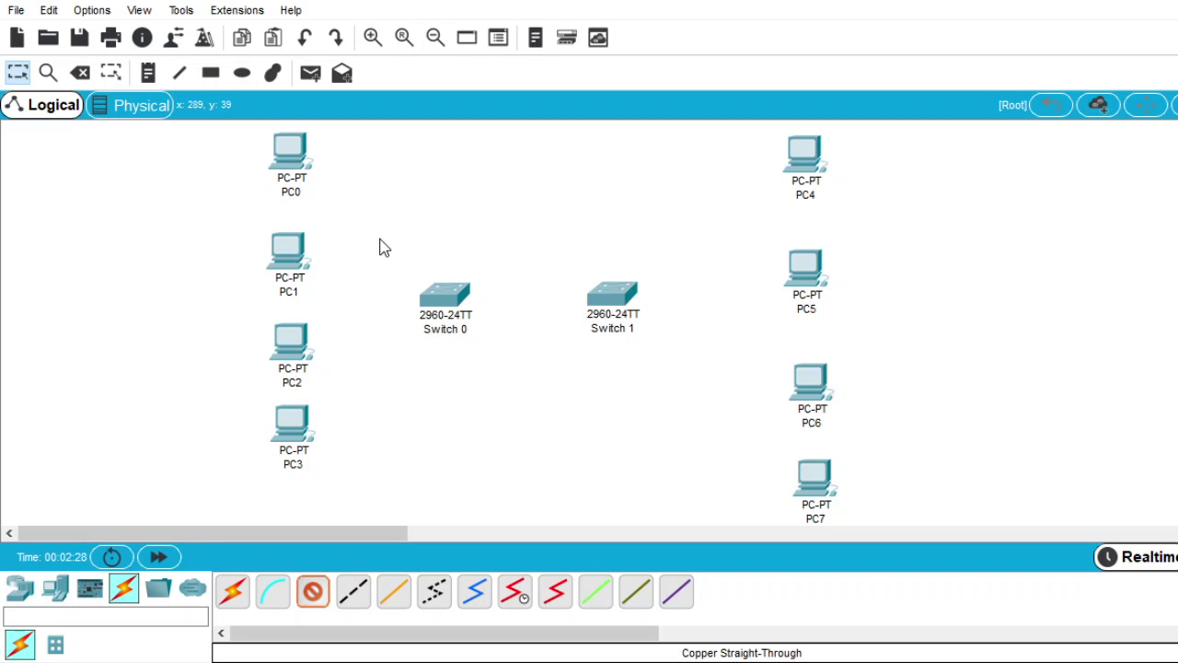
{"action": "left_click", "coordinate": [290, 157]}
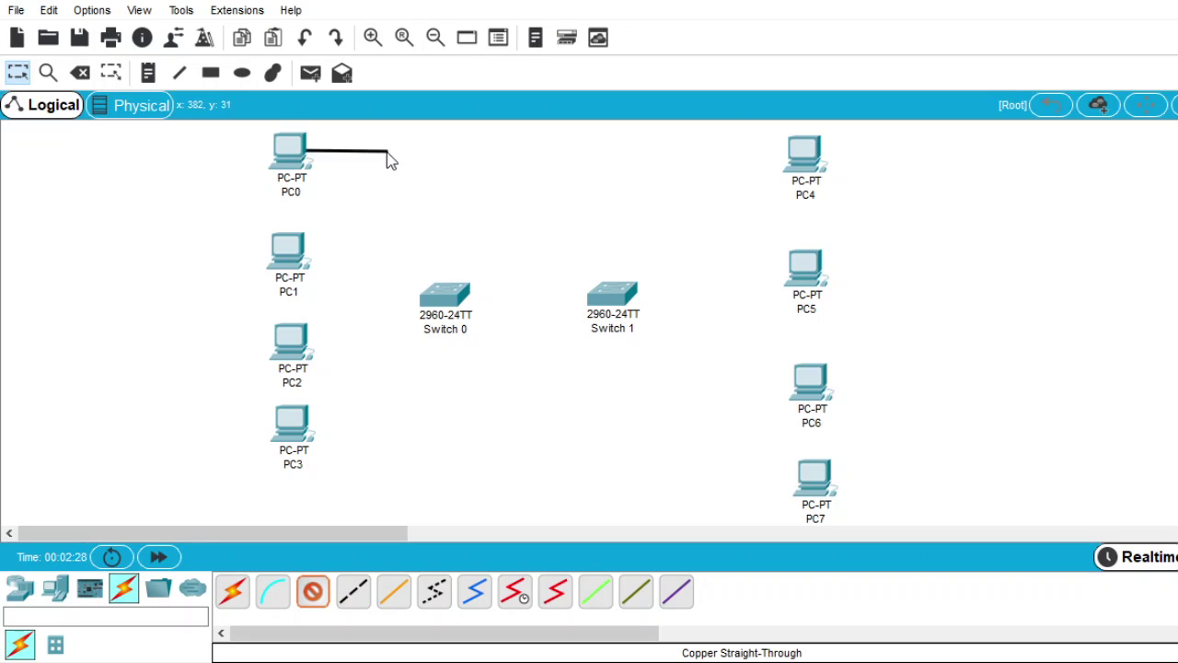
{"action": "left_click", "coordinate": [443, 305]}
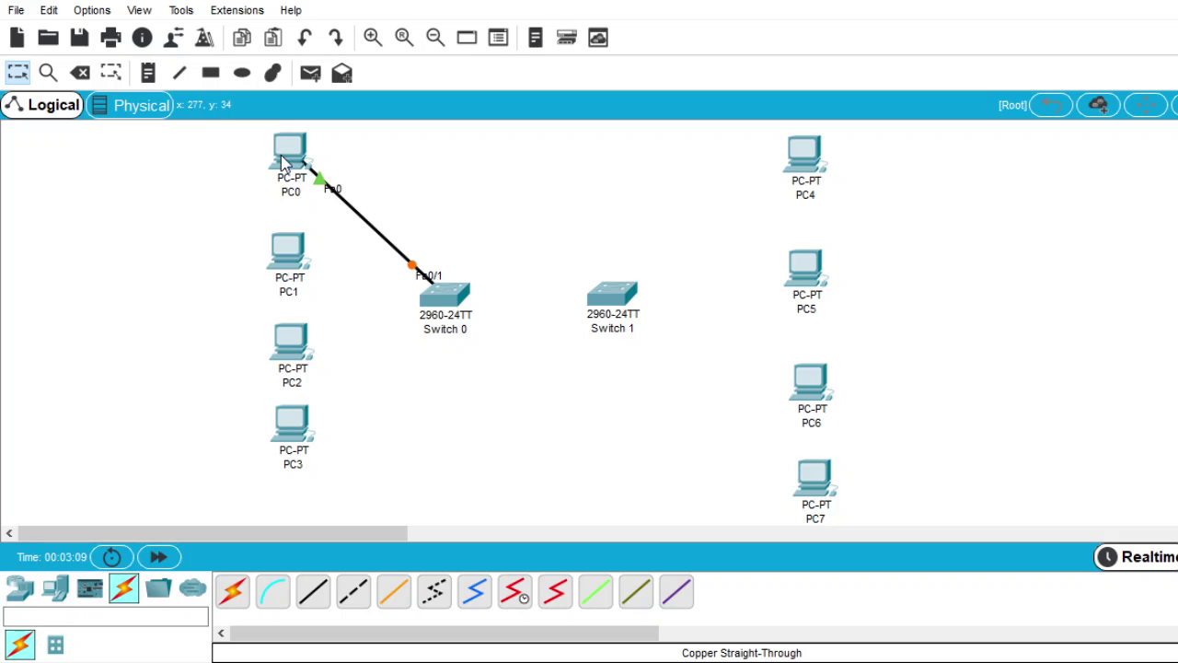
- Connect PC1, PC2 and PC3 to Switch 0 ports Fa0/2, Fa0/3 and Fa0/4 with copper straight-through cables
{"action": "left_click", "coordinate": [311, 598]}
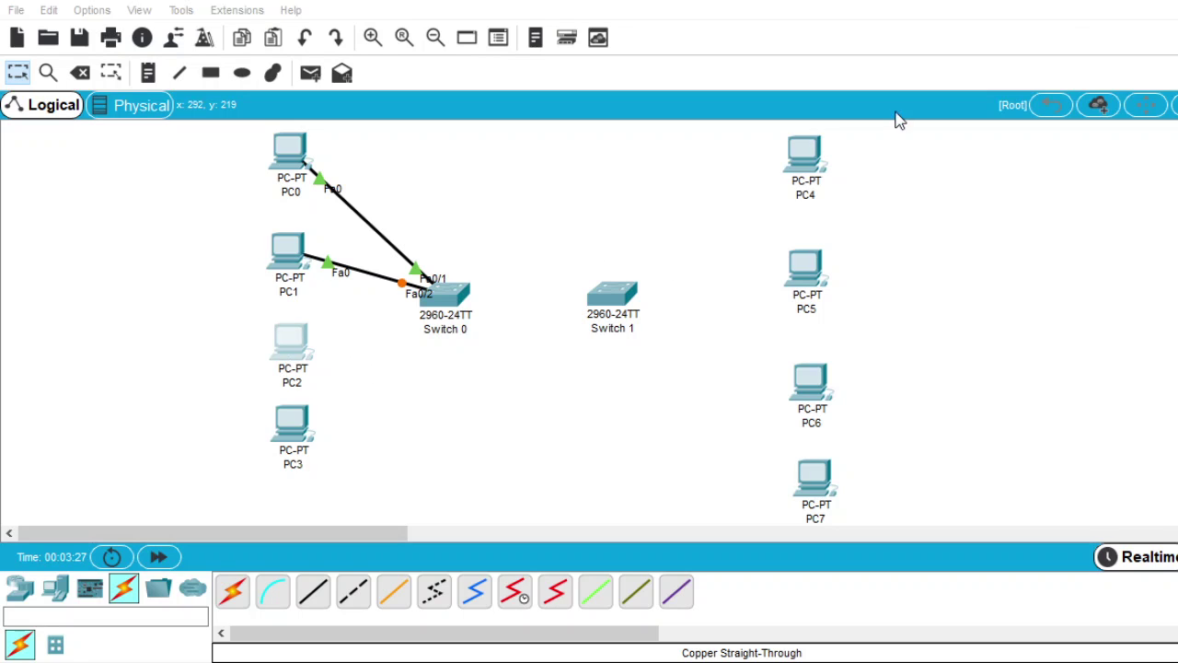
{"action": "left_click", "coordinate": [311, 596]}
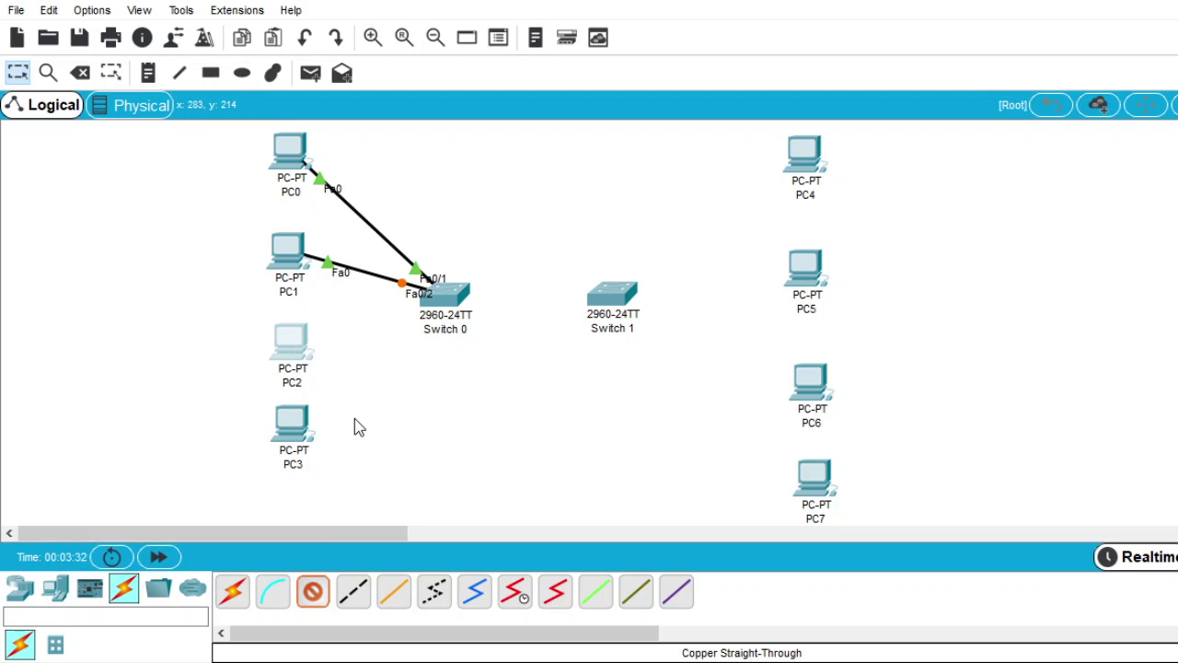
{"action": "left_click", "coordinate": [288, 343]}
{"action": "left_click", "coordinate": [449, 294]}
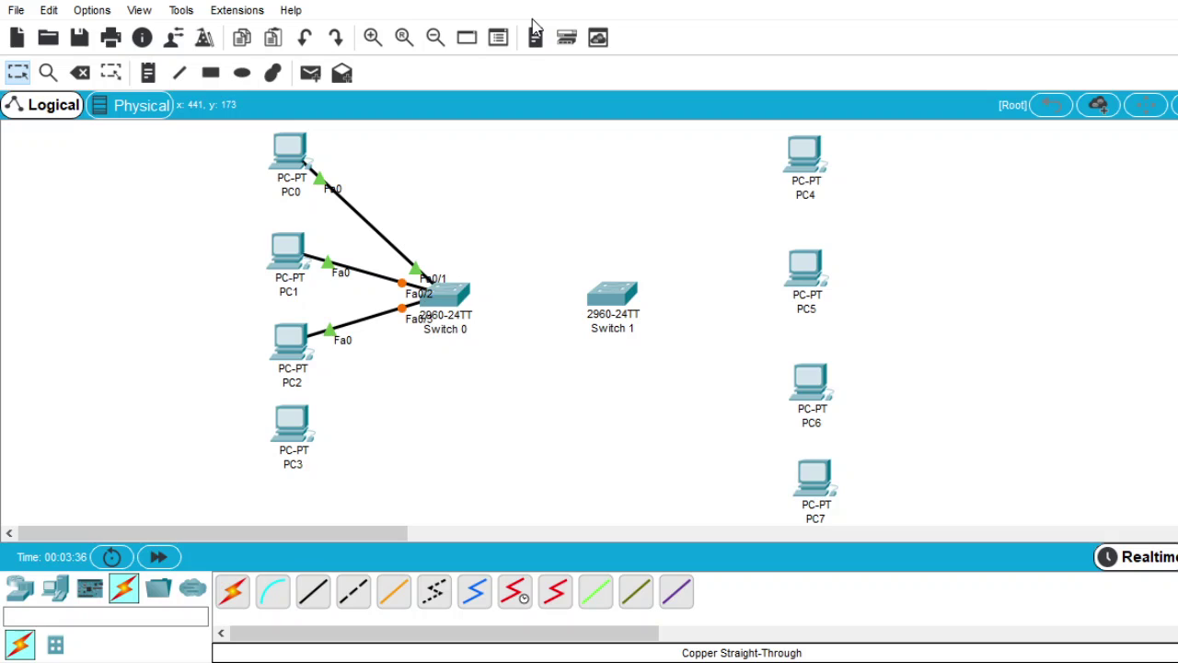
{"action": "left_click", "coordinate": [317, 591]}
{"action": "left_click", "coordinate": [299, 422]}
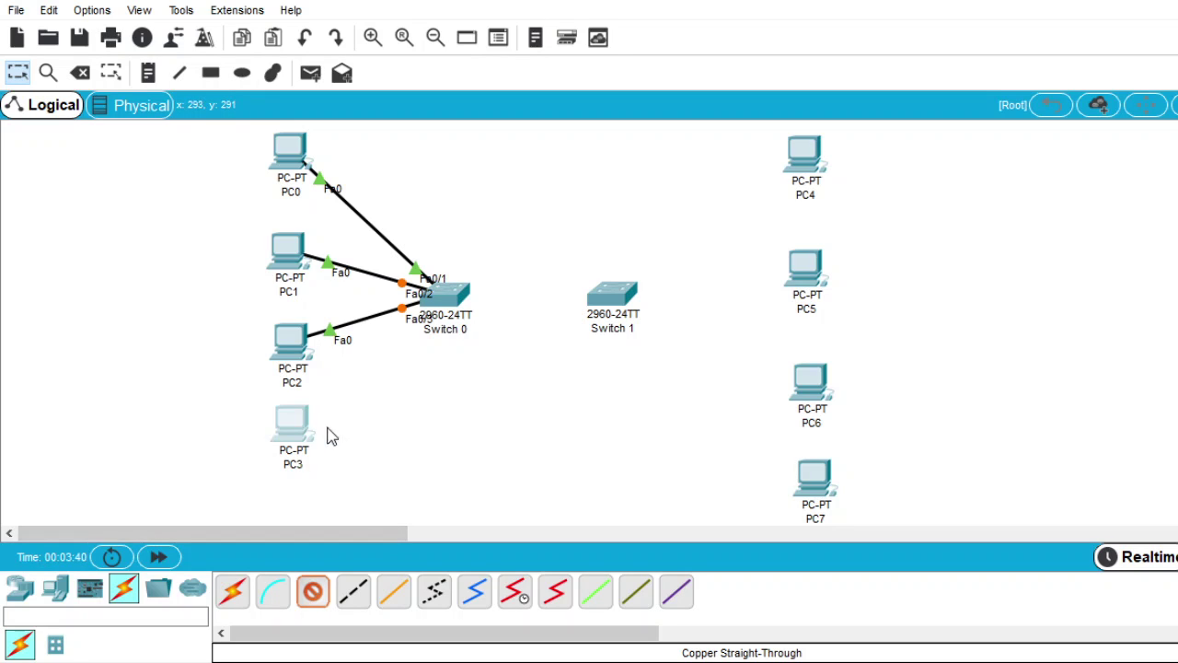
{"action": "left_click", "coordinate": [450, 297]}
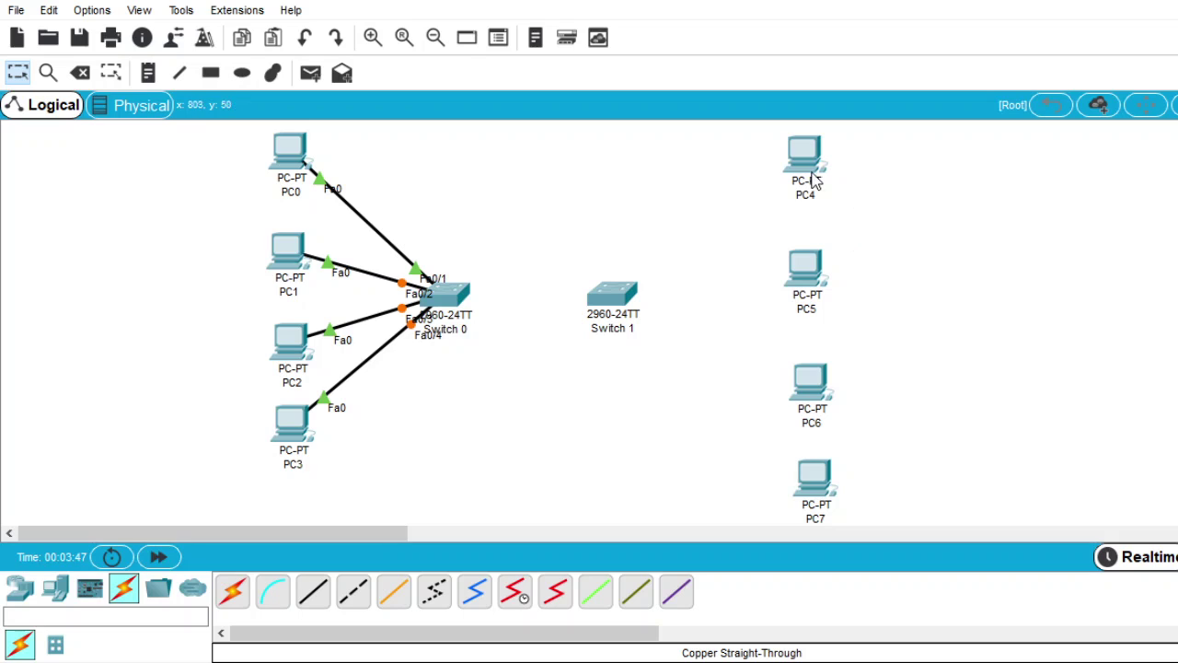
- Connect PC4 and PC5 to Switch 1 ports Fa0/1 and Fa0/2 with copper straight-through cables
{"action": "left_click", "coordinate": [316, 598]}
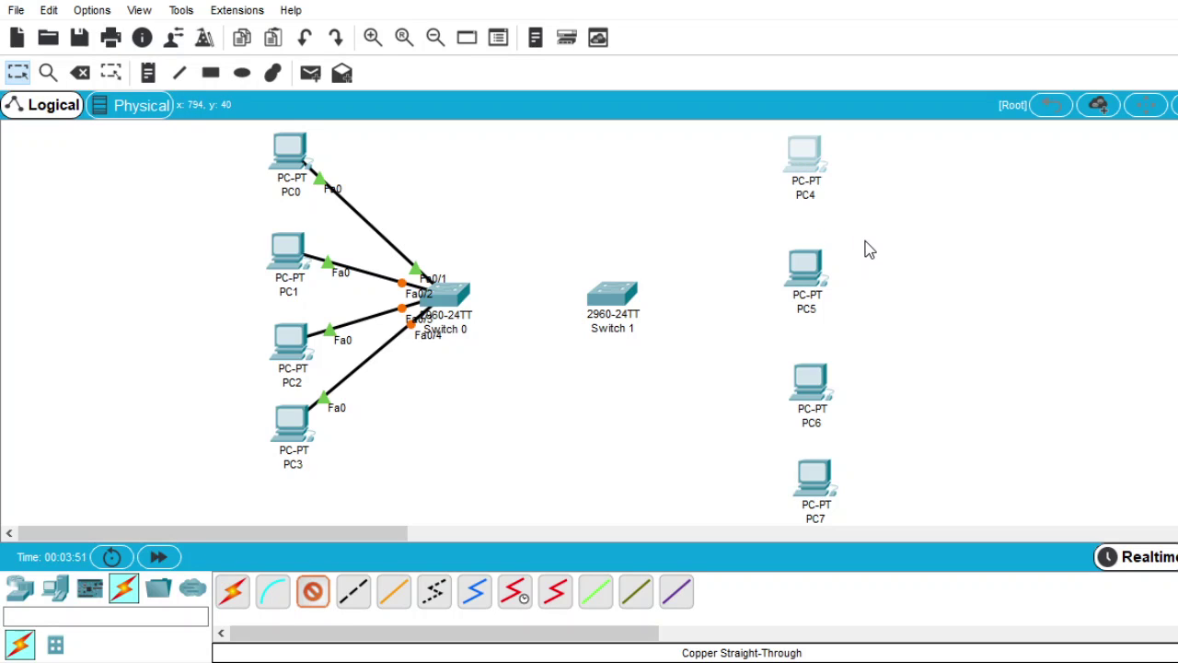
{"action": "left_click", "coordinate": [802, 164]}
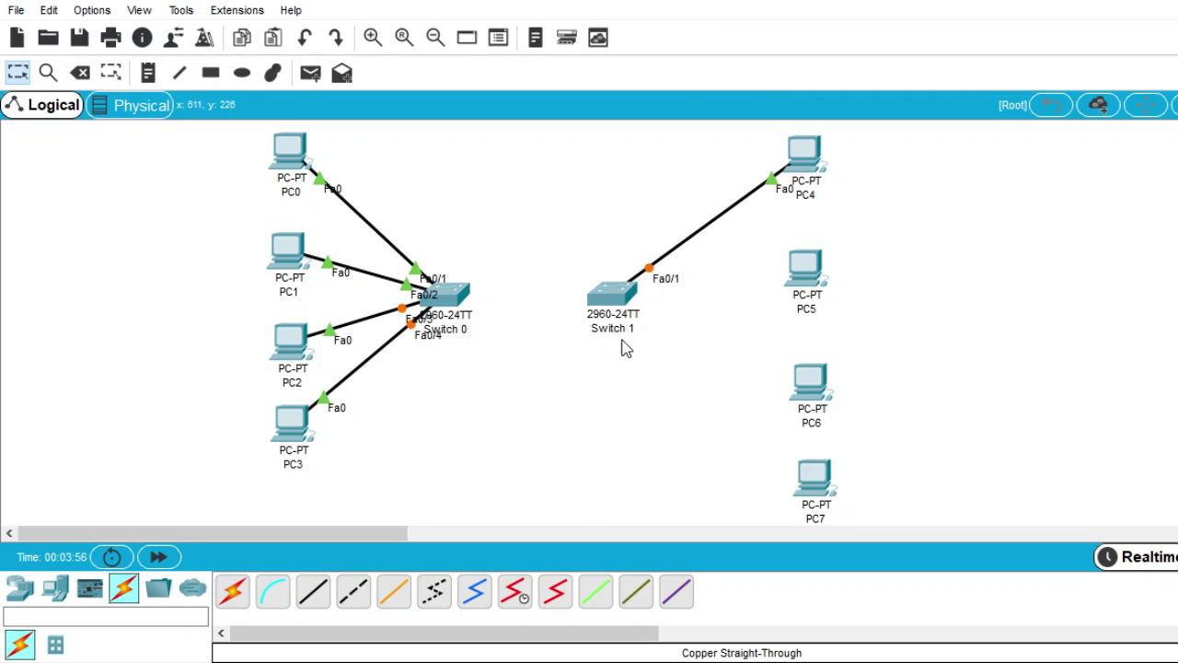
{"action": "left_click", "coordinate": [311, 606]}
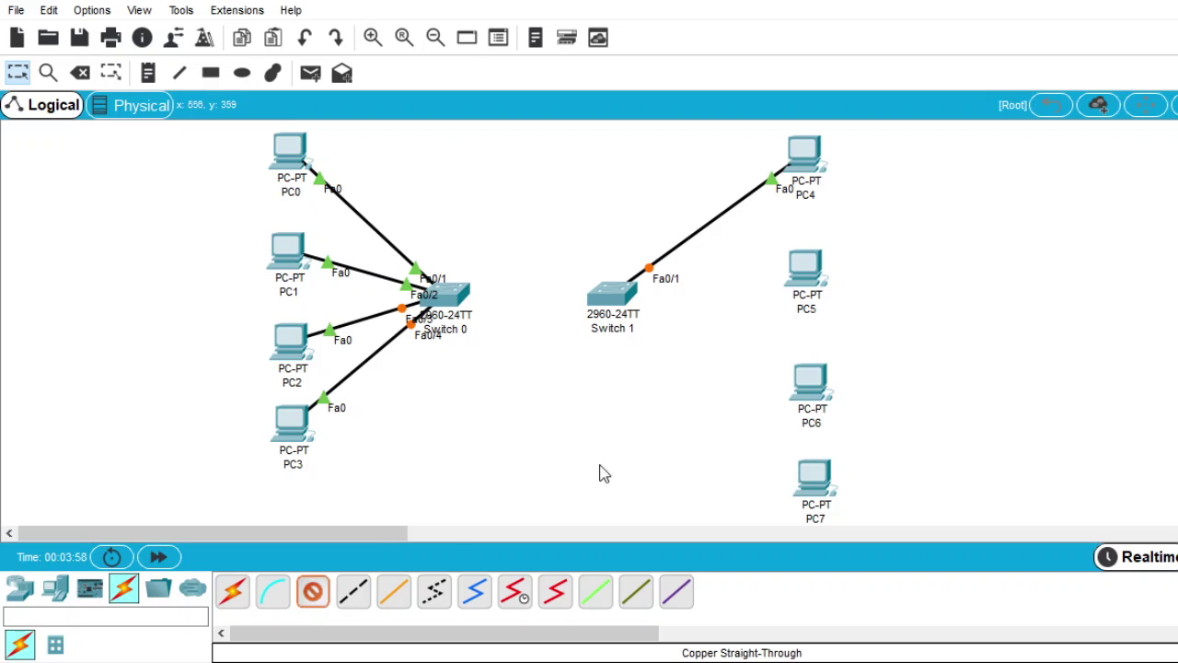
{"action": "left_click", "coordinate": [804, 301]}
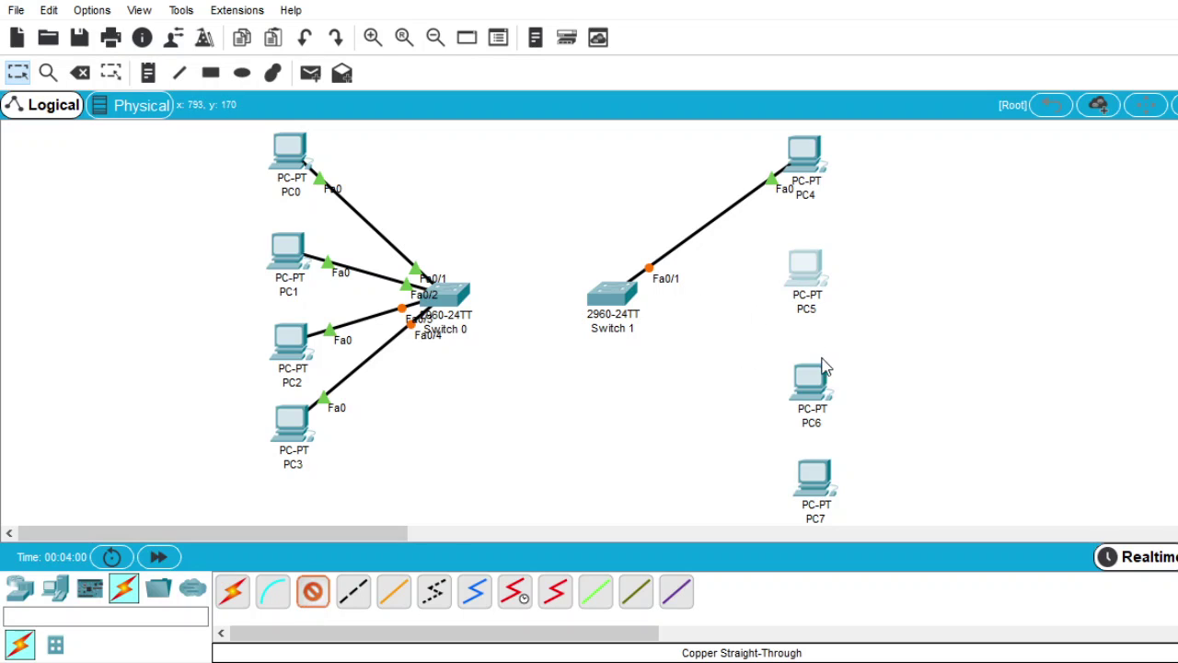
{"action": "left_click", "coordinate": [614, 296]}
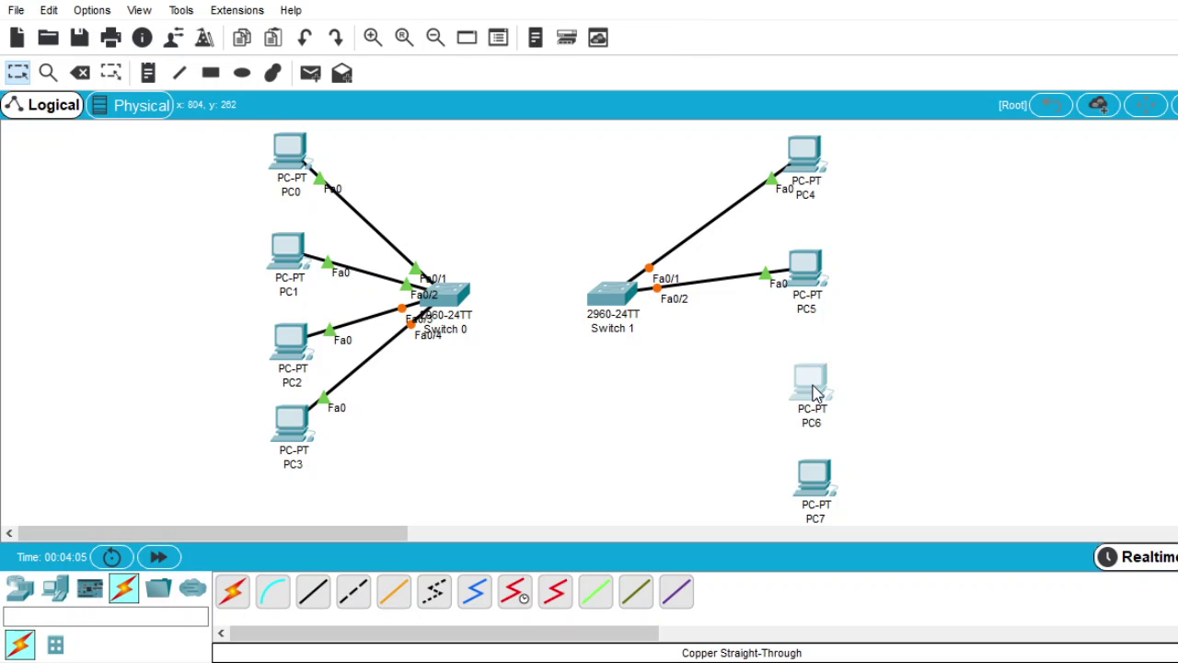
- Connect PC6 and PC7 to Switch 1 ports Fa0/3 and Fa0/4 with copper straight-through cables
{"action": "left_click", "coordinate": [1054, 56]}
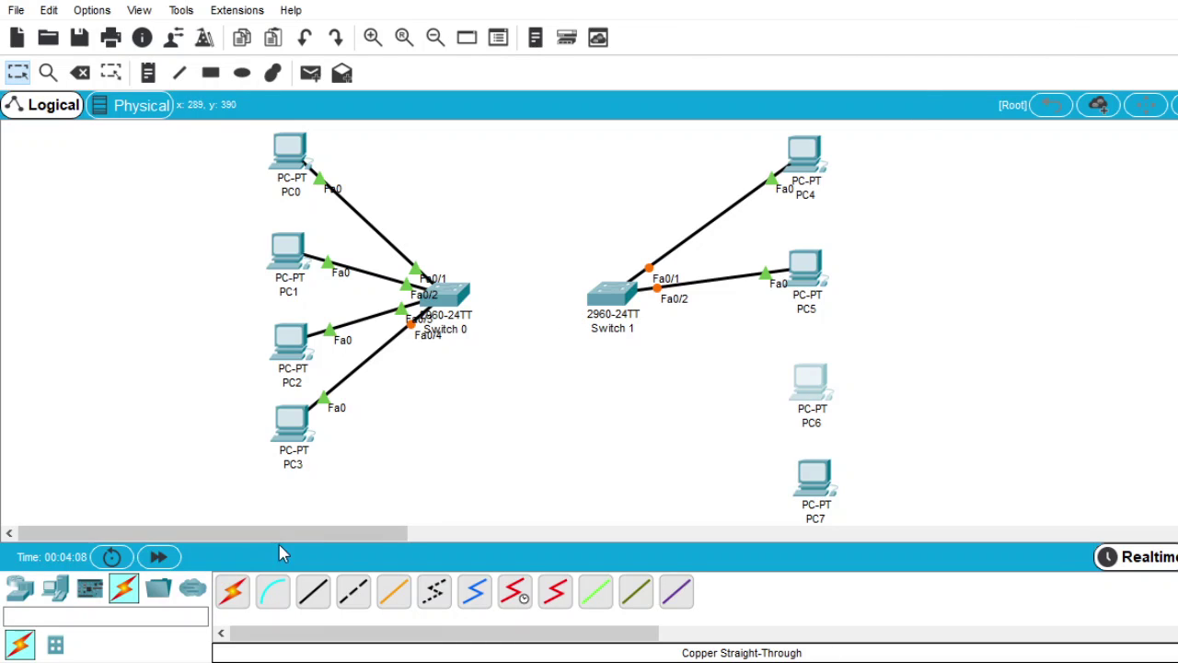
{"action": "left_click", "coordinate": [313, 597]}
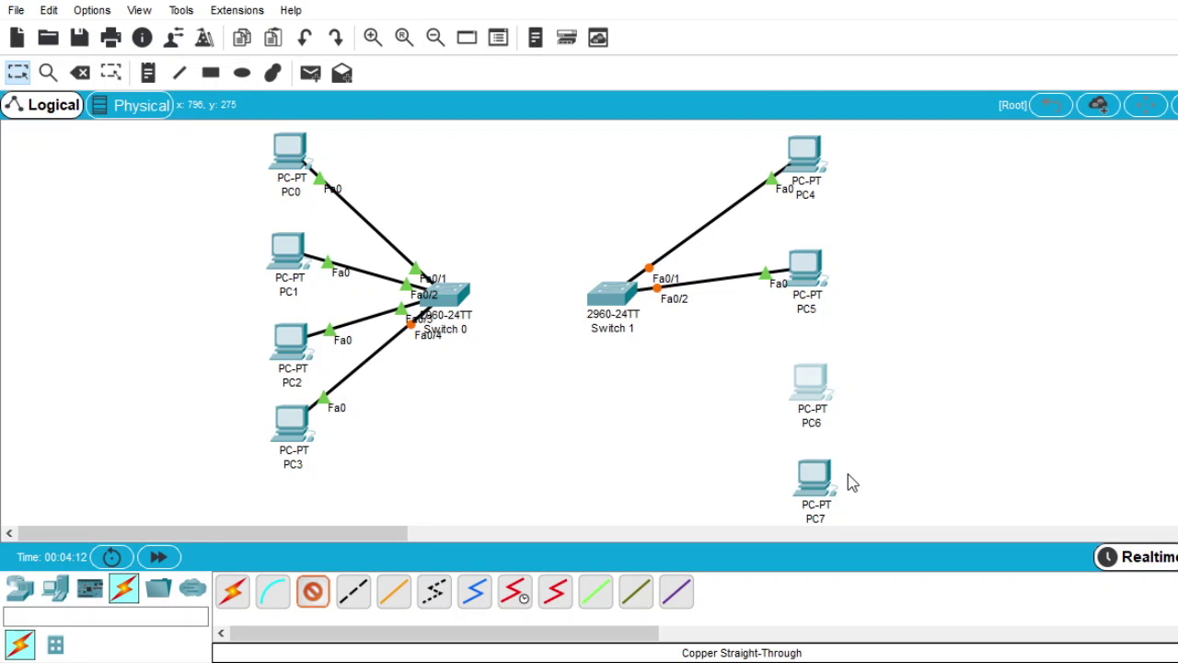
{"action": "left_click", "coordinate": [808, 386]}
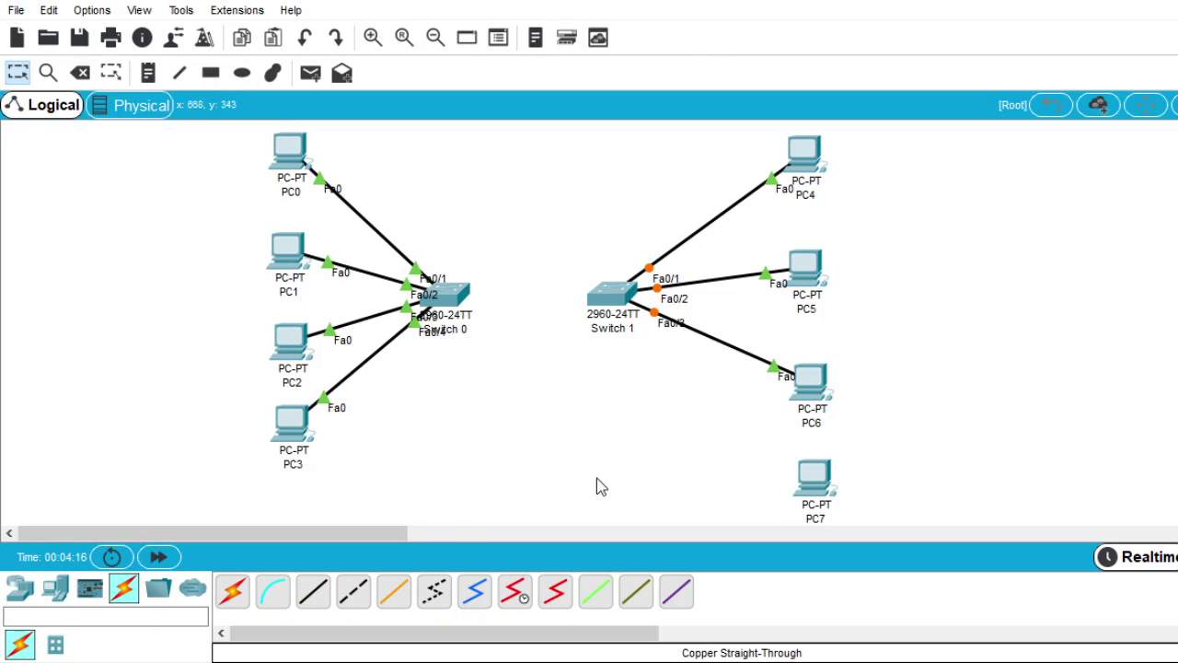
{"action": "left_click", "coordinate": [309, 598]}
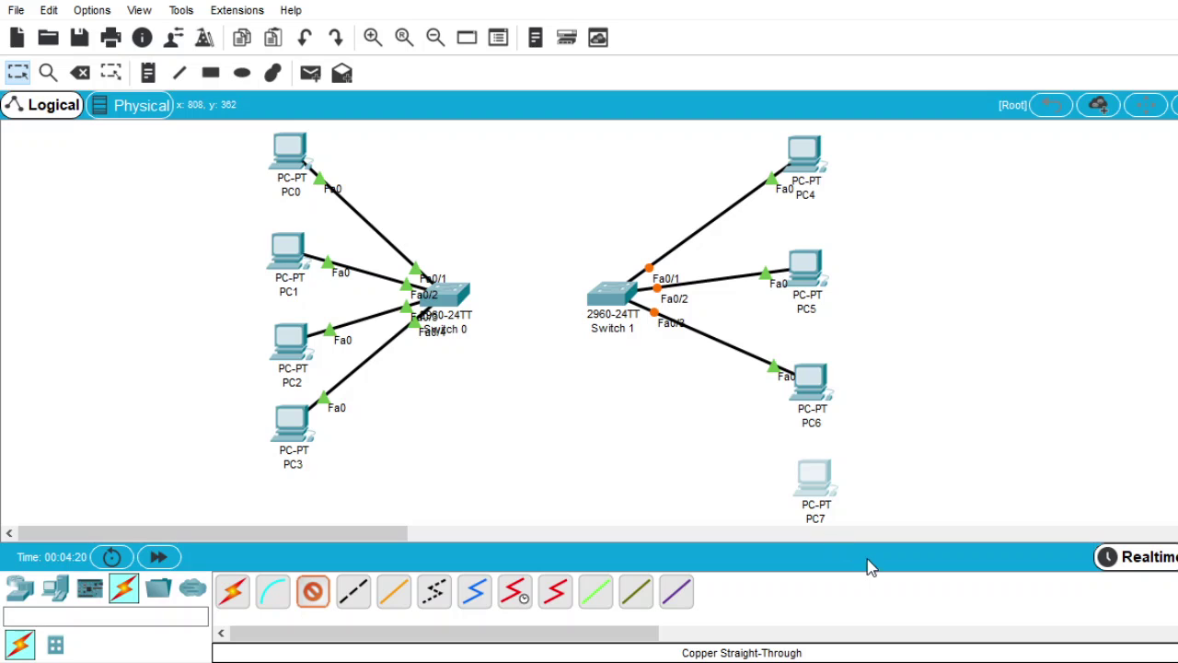
{"action": "left_click", "coordinate": [611, 296]}
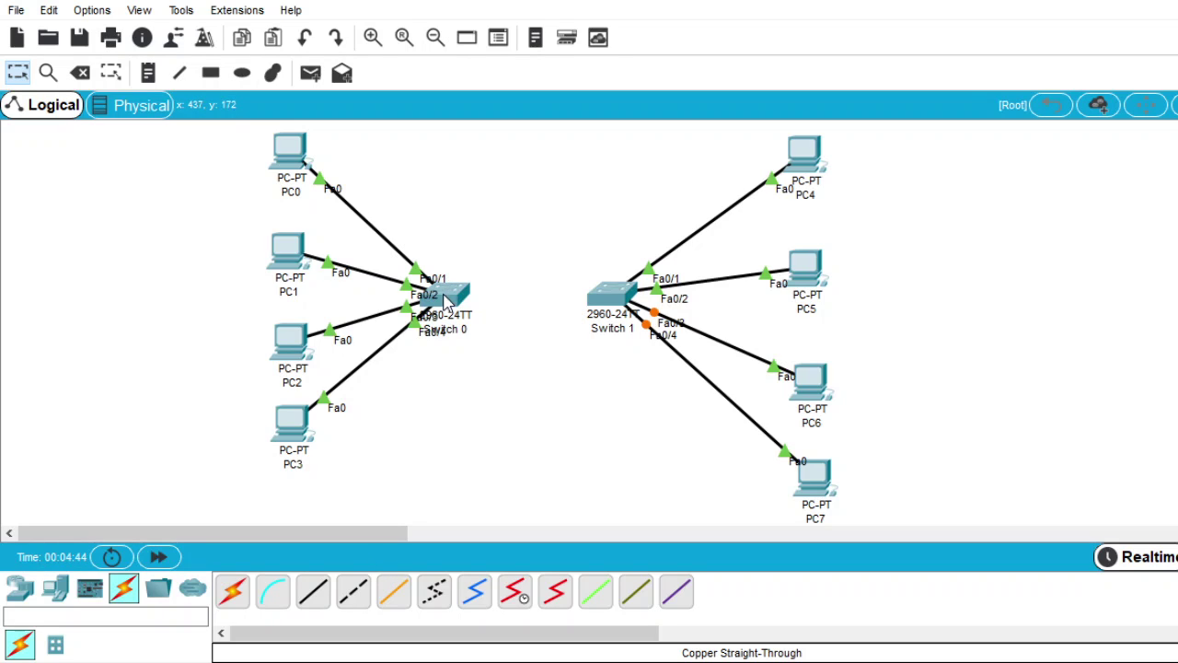
- Link Switch 0 and Switch 1 through their Gig0/1 ports with a copper cross-over cable
{"action": "left_click", "coordinate": [353, 597]}
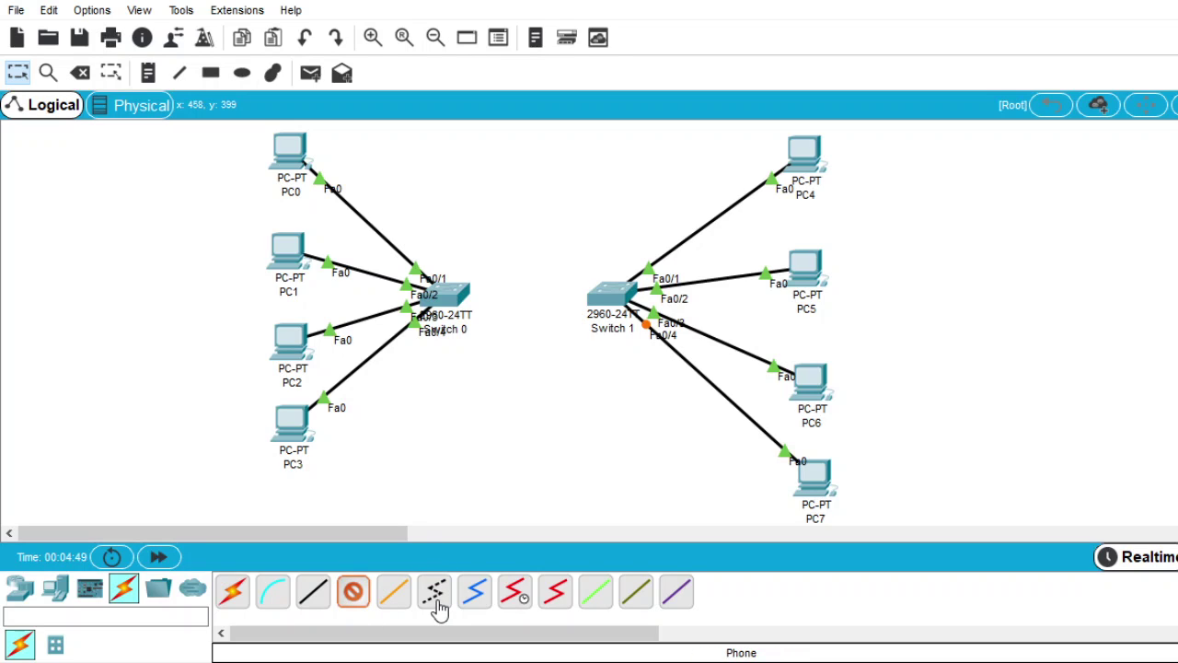
{"action": "left_click", "coordinate": [314, 594]}
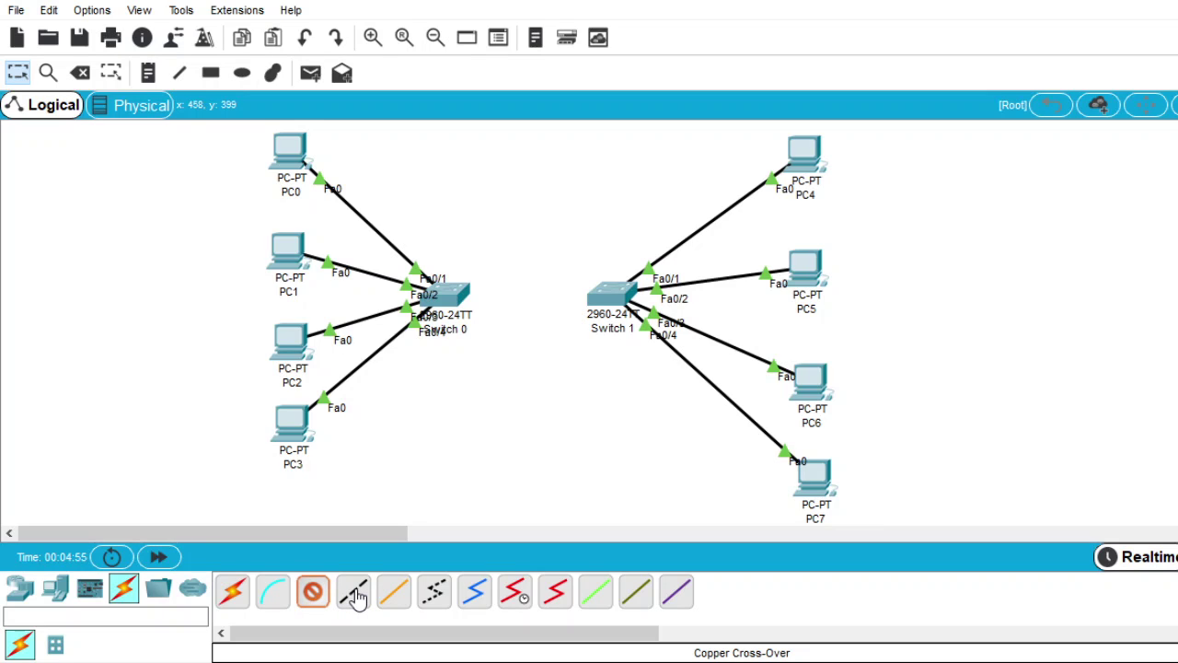
{"action": "left_click", "coordinate": [355, 594]}
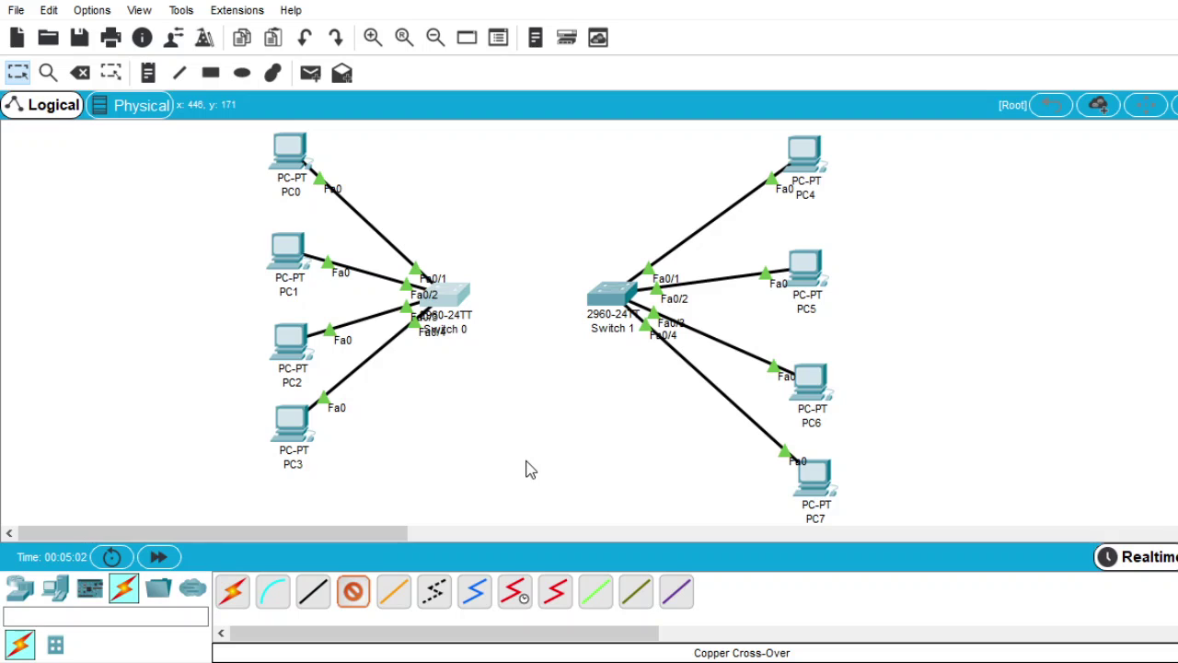
{"action": "left_click", "coordinate": [620, 295]}
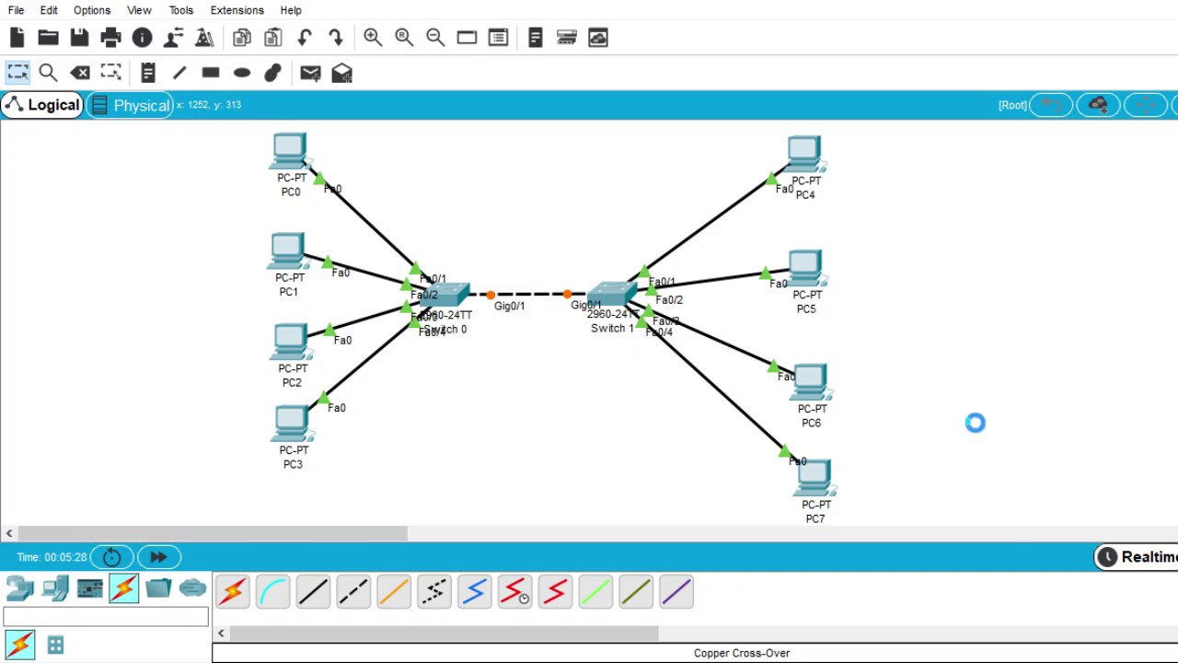
- Change to simulation mode, play the simulation and hide the event list
{"action": "key", "text": "shift+s"}
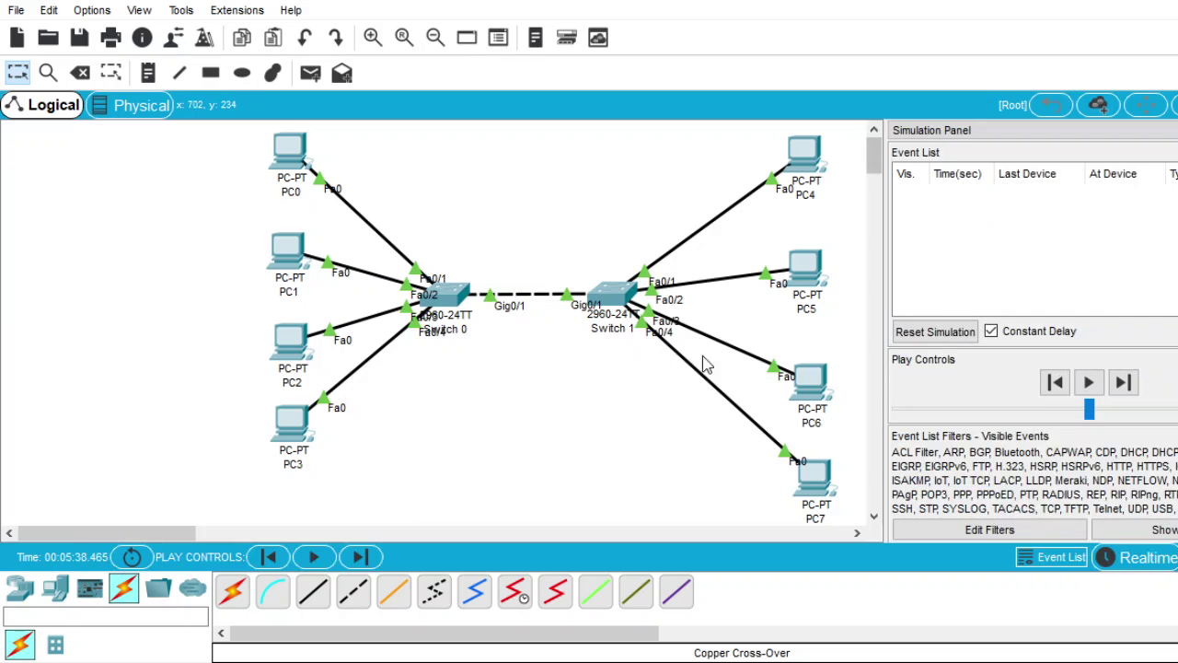
{"action": "left_click", "coordinate": [1088, 382]}
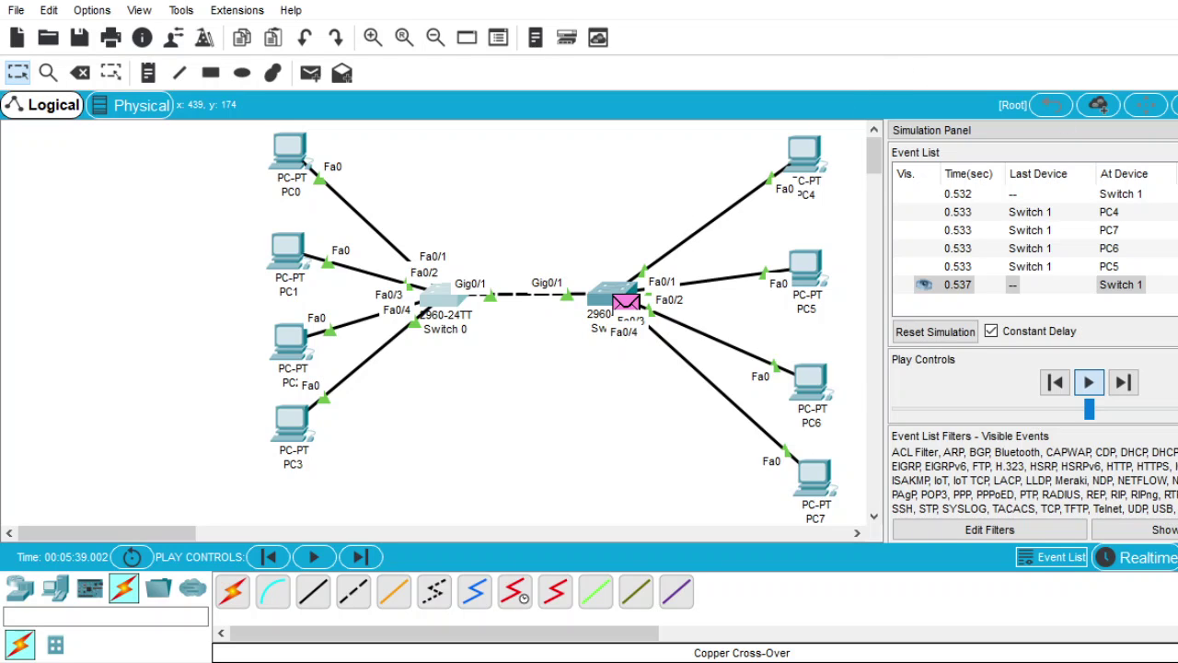
{"action": "left_click", "coordinate": [1061, 557]}
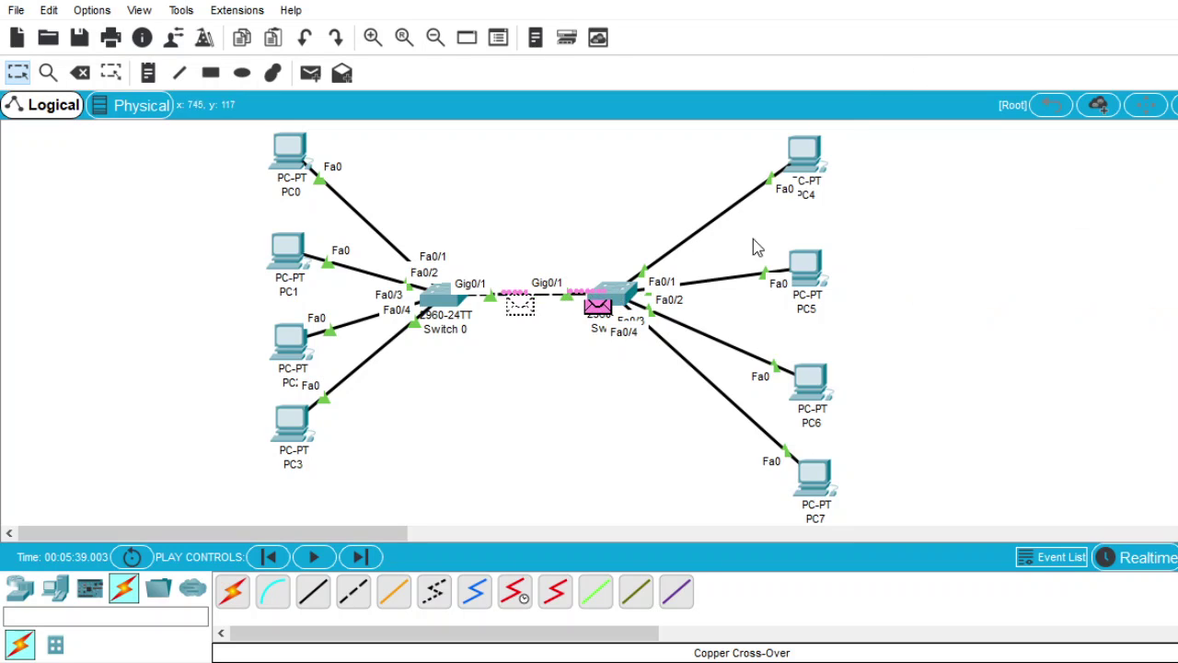